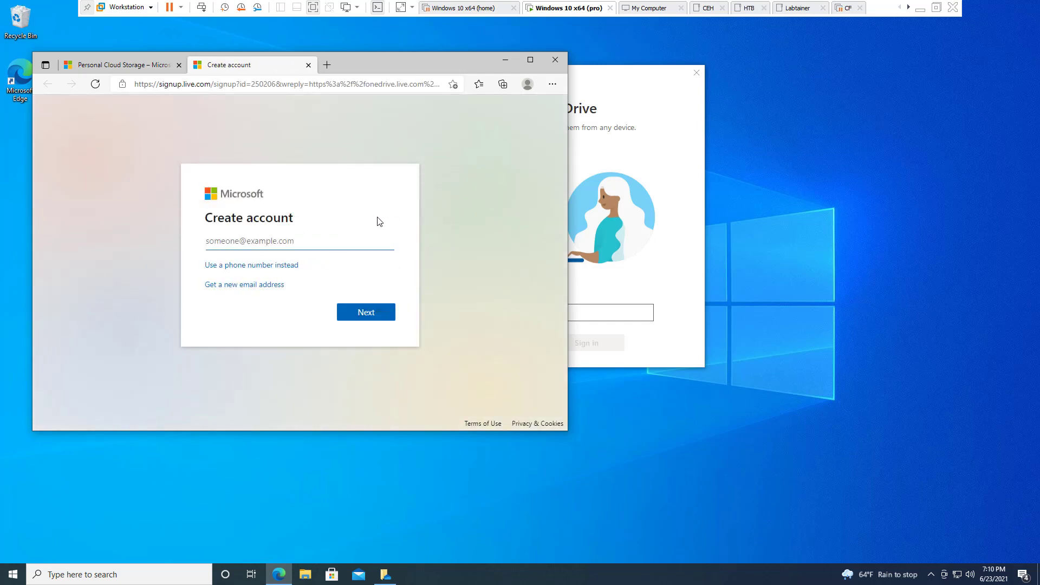
Step: Enter the email address and a new password for the Microsoft account, and dismiss the offer to save the password
key(Return)
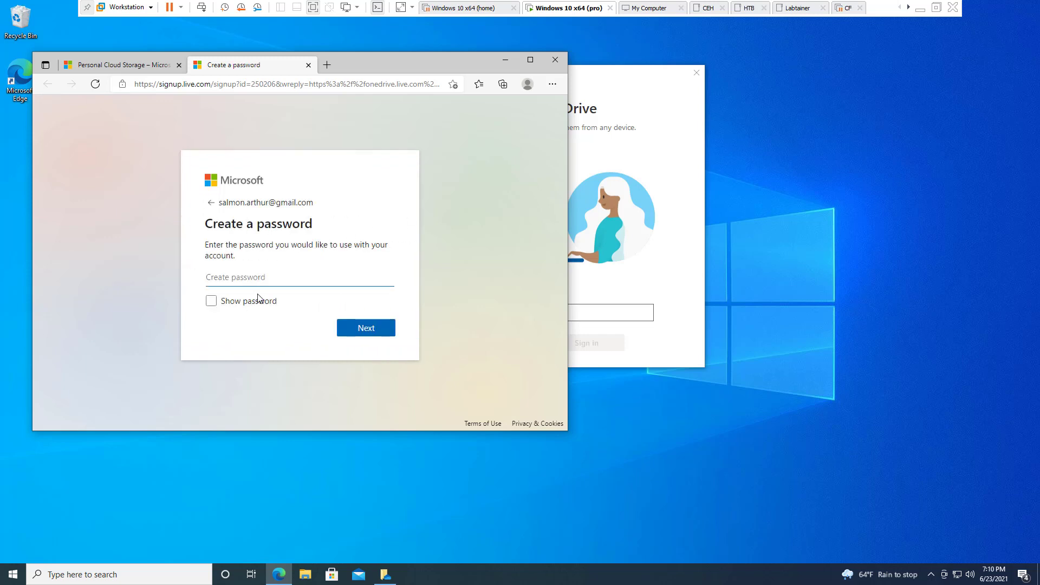
text(••)
key(Return)
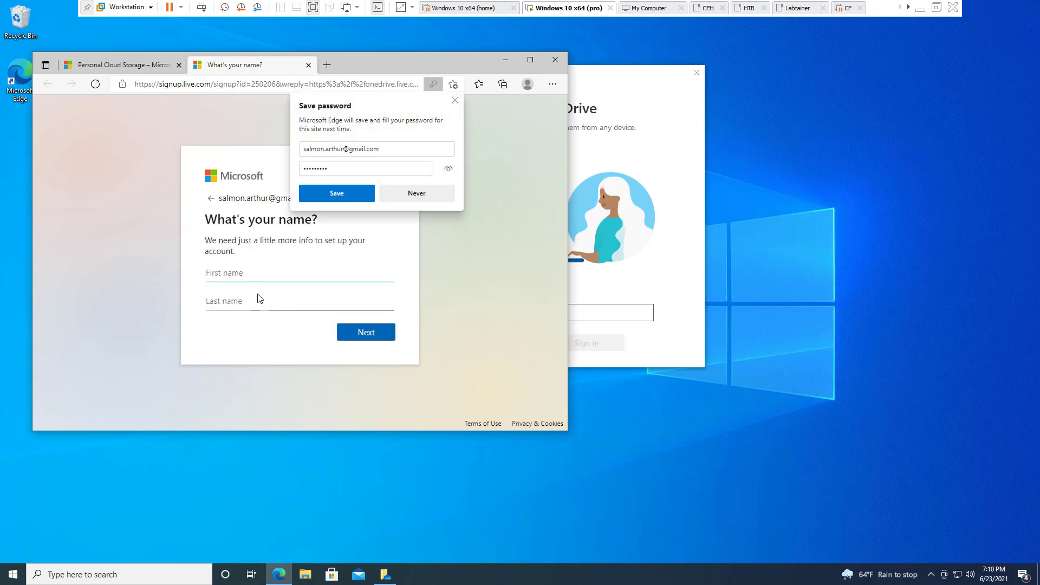
click(455, 101)
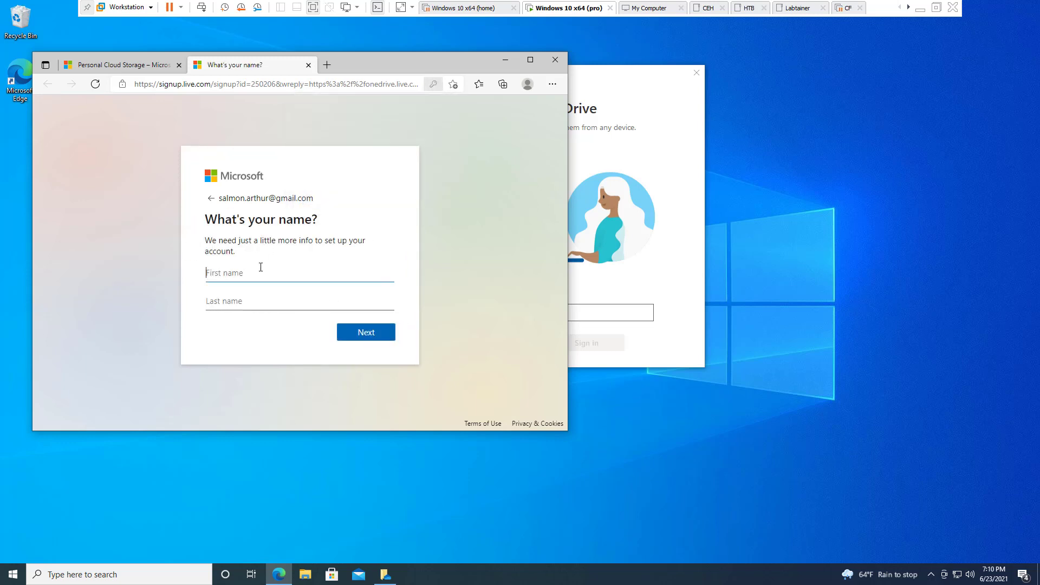
Step: Fill in the account holder's first and last name and submit them
text(Arthur)
key(Tab)
text(Sa)
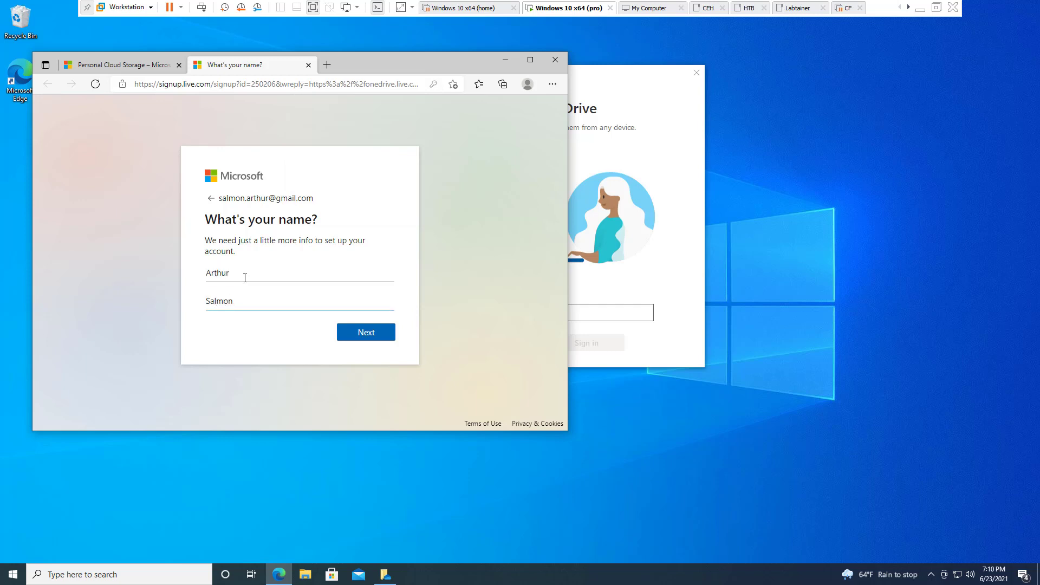
click(375, 334)
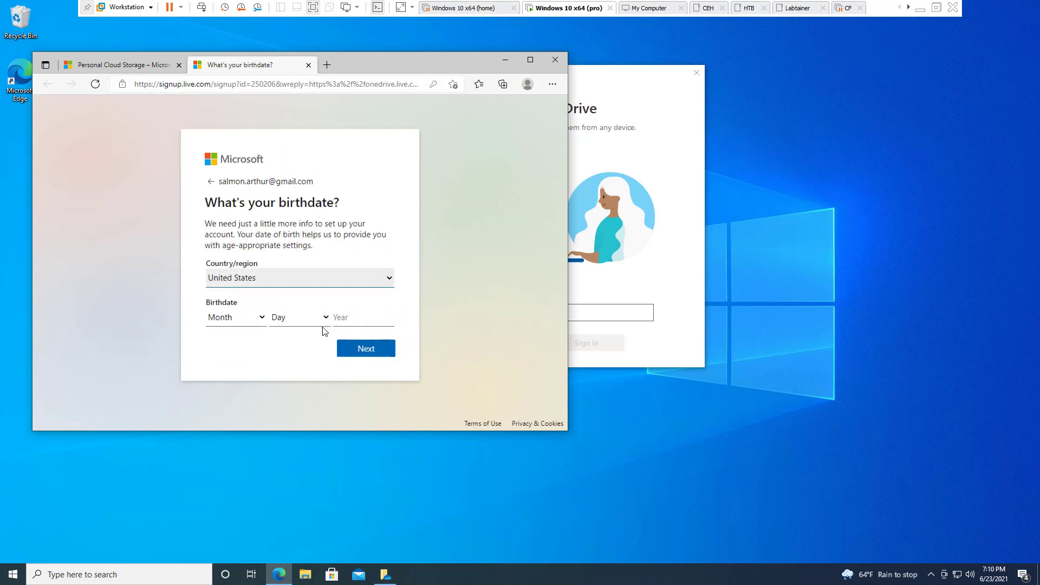
Step: Set the birthdate's month, day and year for the new account and submit it
click(257, 318)
click(233, 357)
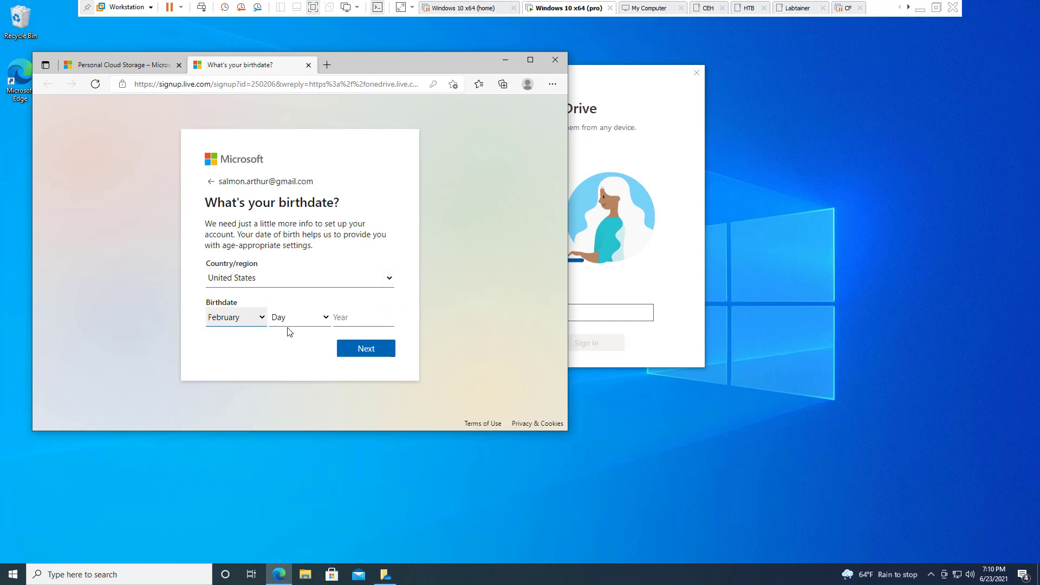
click(288, 324)
click(320, 341)
click(357, 316)
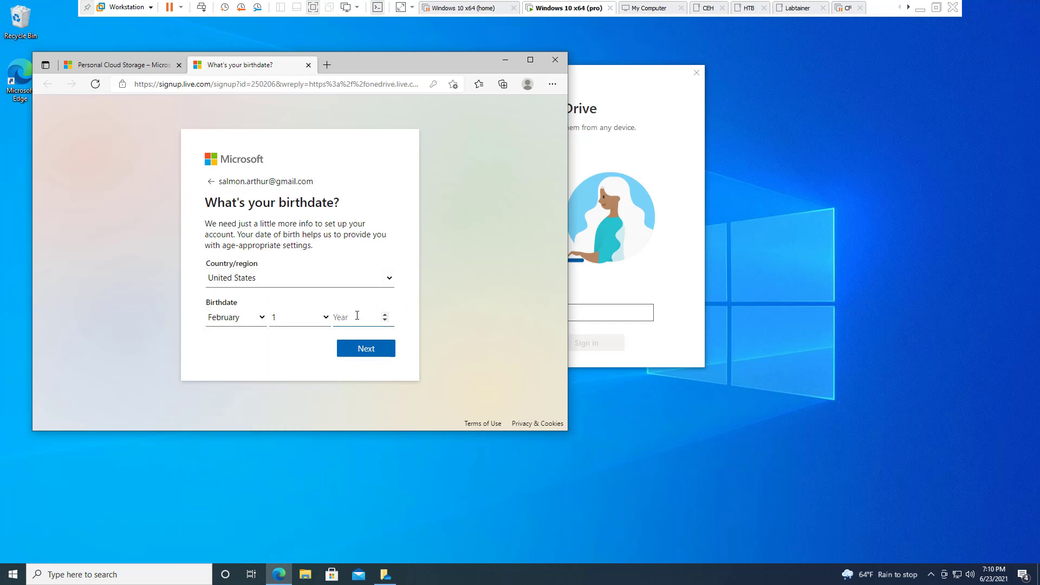
text(1992)
click(371, 353)
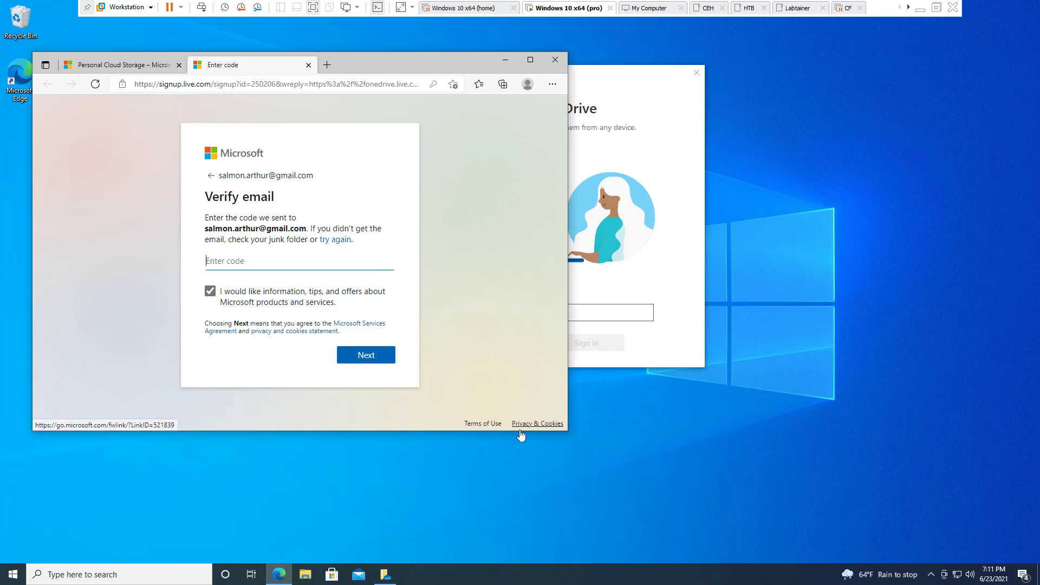
Step: Submit the emailed verification code and start the puzzle that proves the applicant is not a robot
click(380, 358)
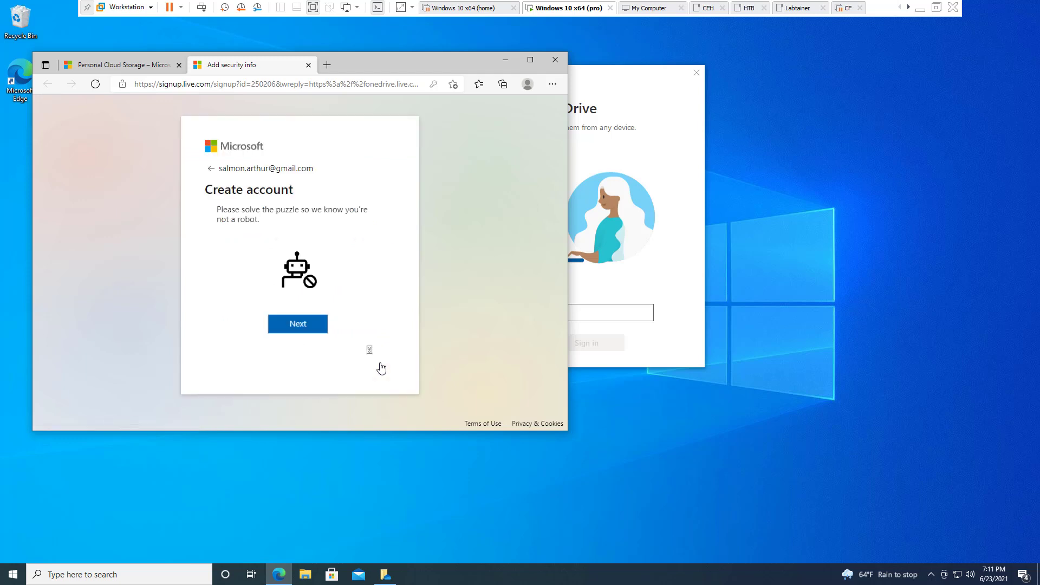
click(293, 325)
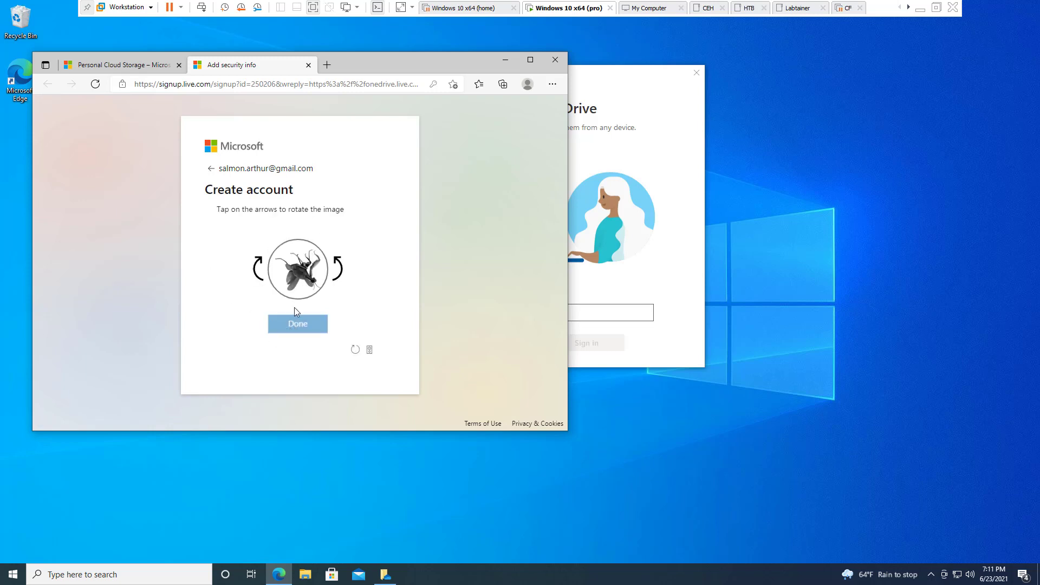
Step: Try to rotate the dark mantis image upright and submit it as the puzzle's first answer
click(338, 267)
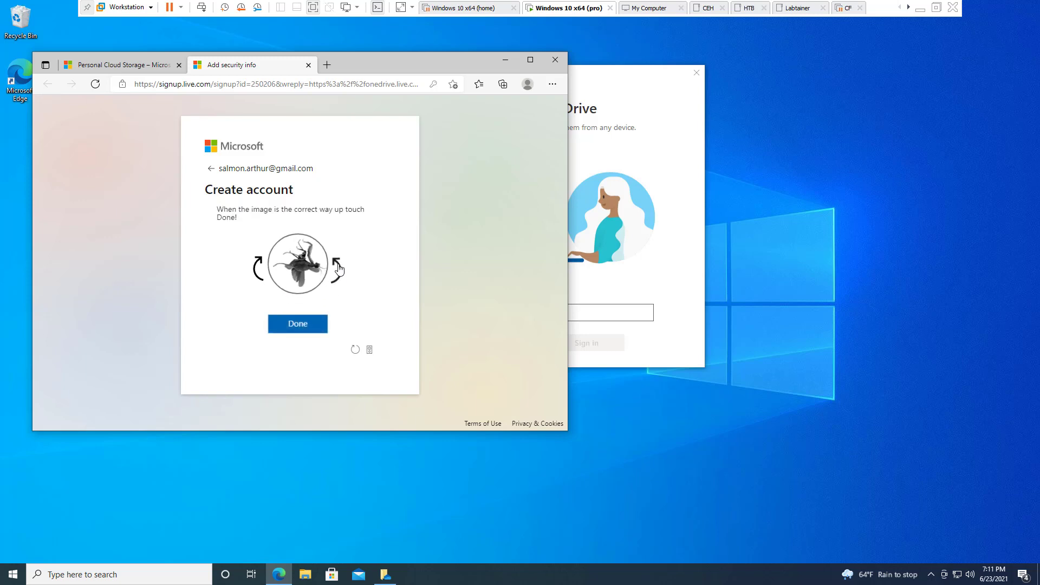
click(339, 269)
click(339, 271)
click(340, 271)
click(340, 271)
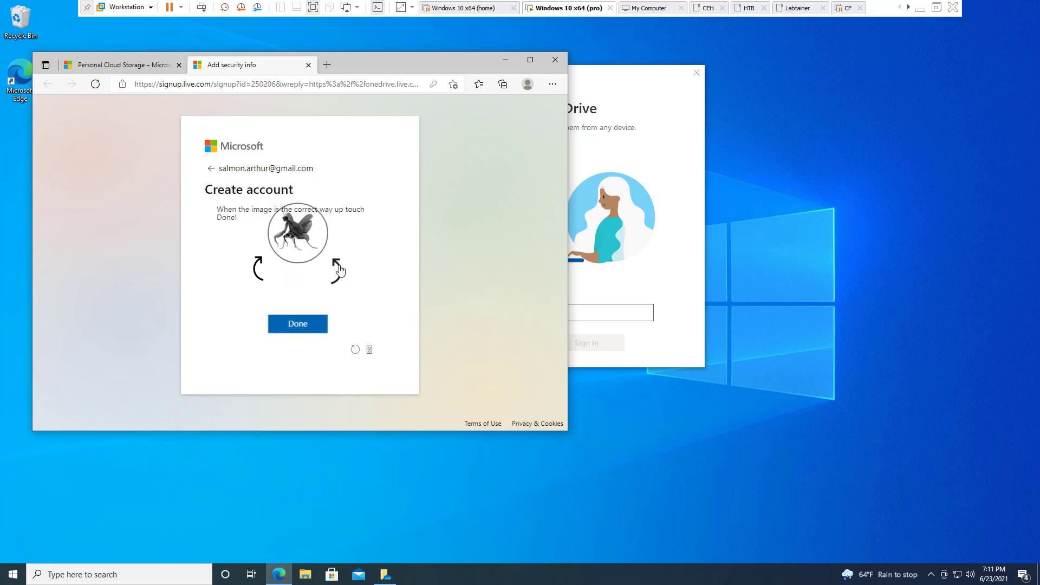
click(256, 276)
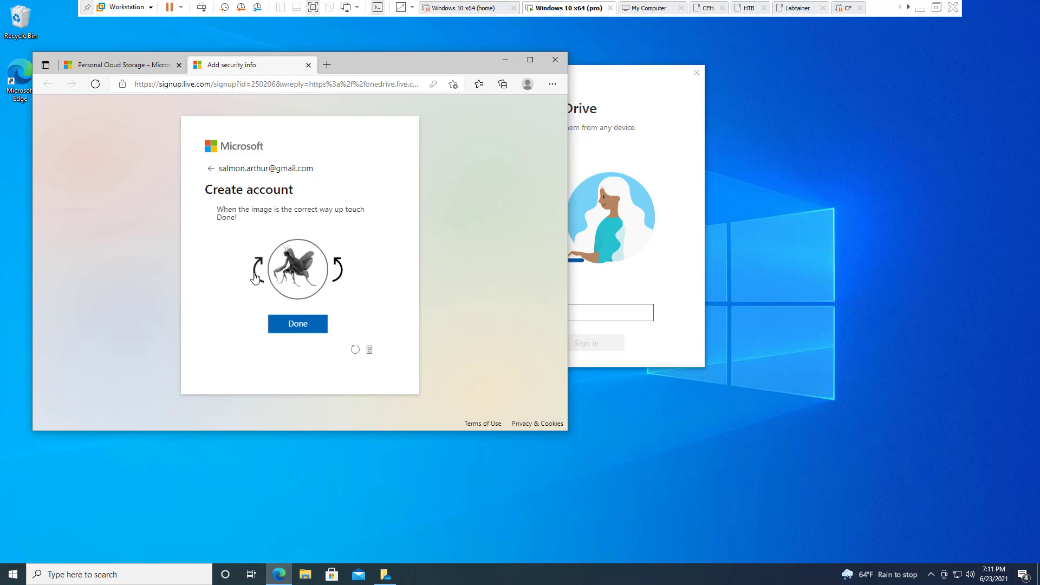
click(309, 331)
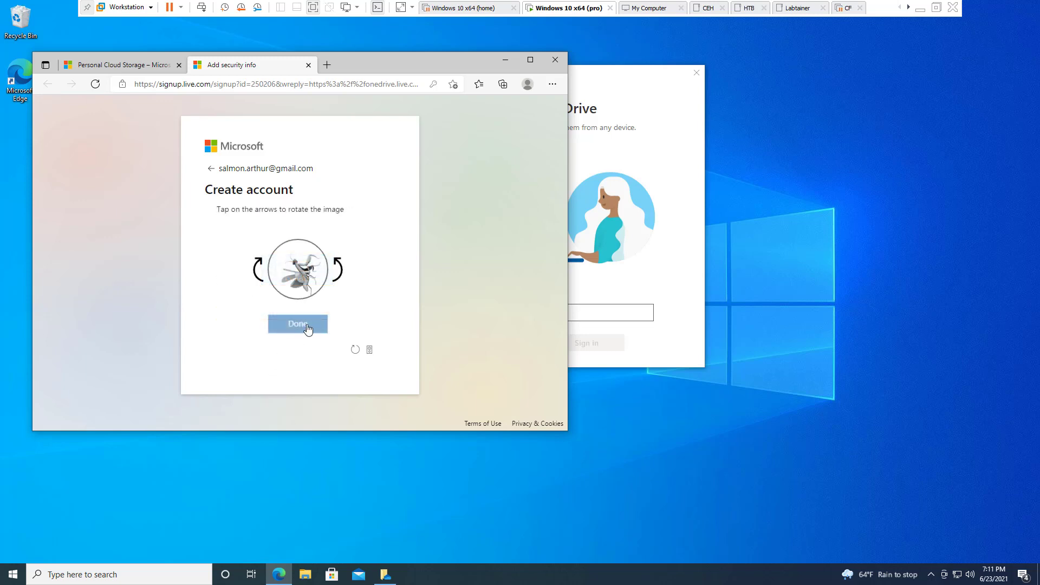
Step: Try to turn the light-coloured mantis image upright and submit it as the puzzle's second answer
click(337, 278)
click(257, 275)
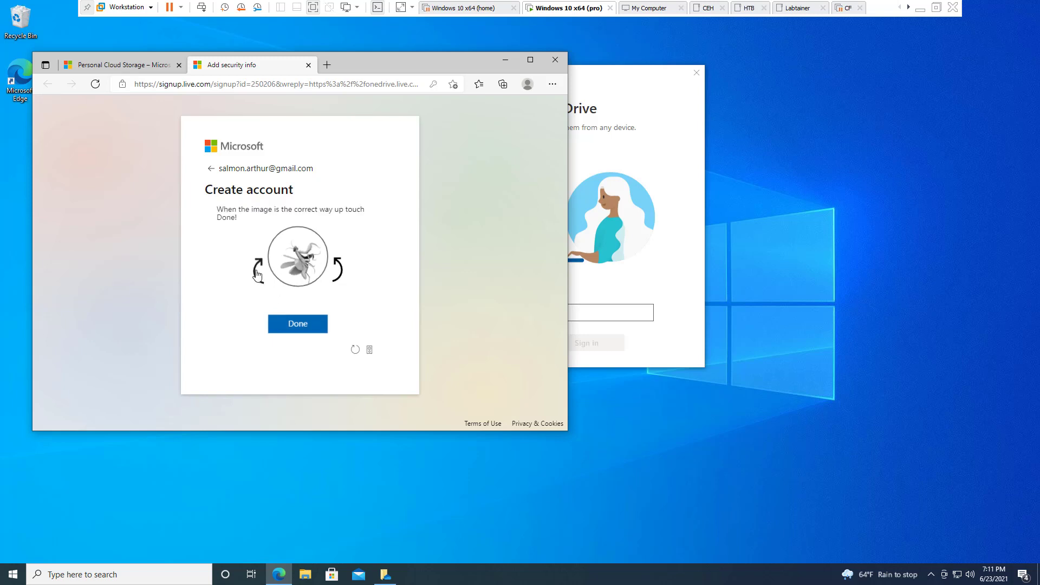
click(257, 275)
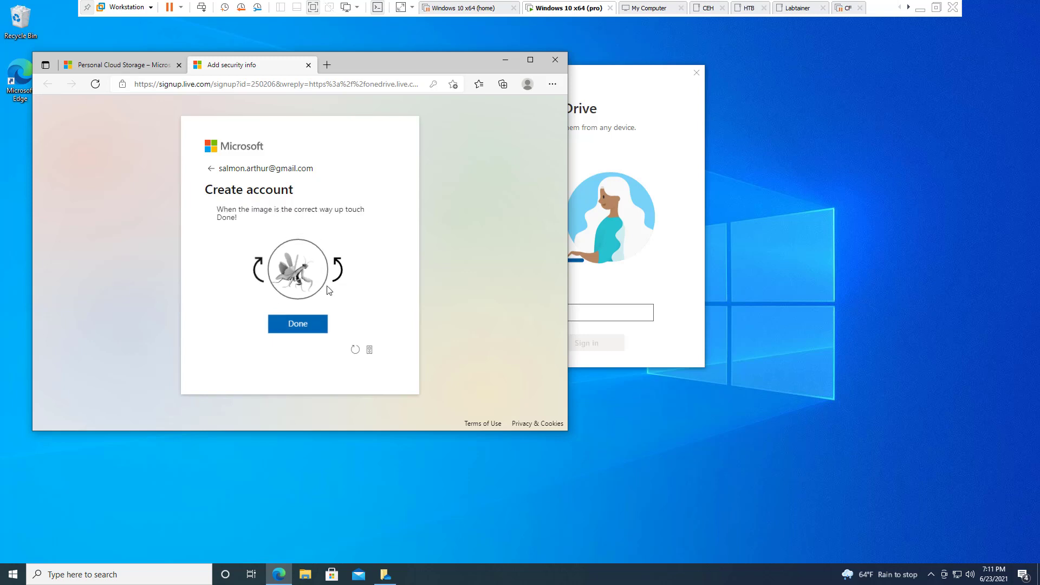
click(339, 270)
click(318, 324)
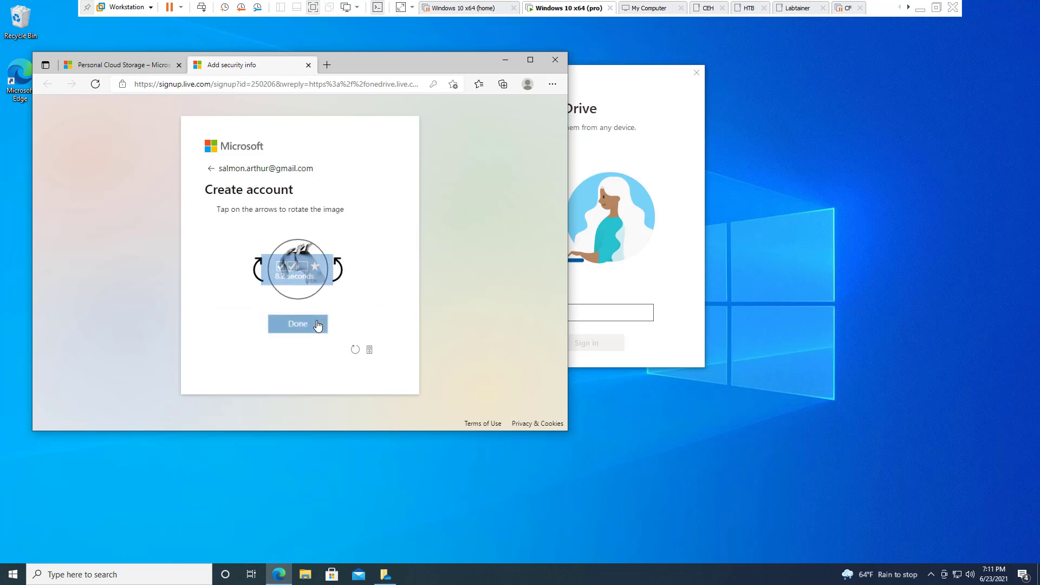
Step: Try to rotate the furry animal image until it stands upright and submit it as the puzzle's third answer
click(258, 272)
click(258, 272)
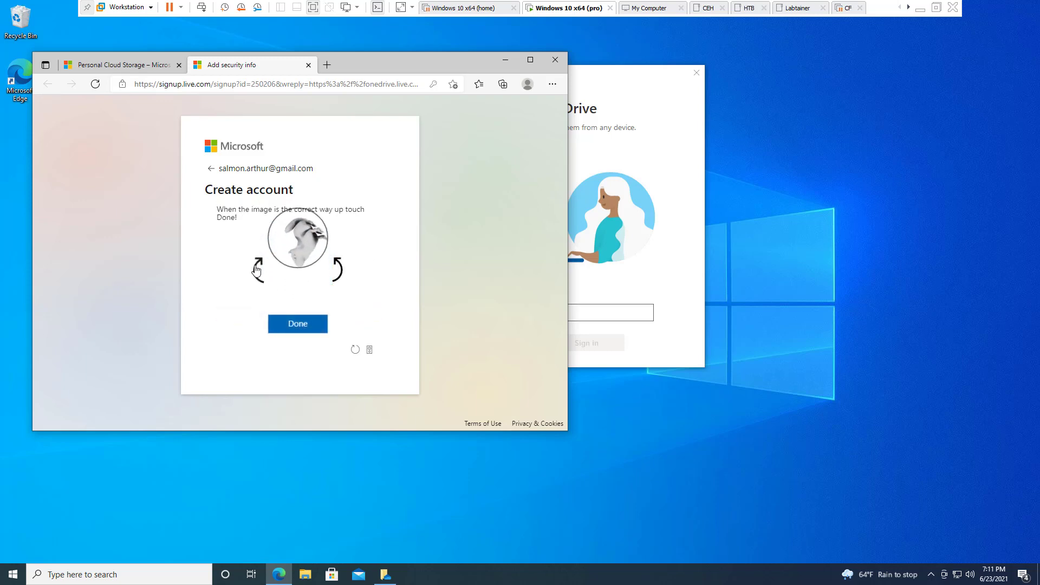
click(256, 270)
click(255, 266)
click(257, 269)
click(257, 269)
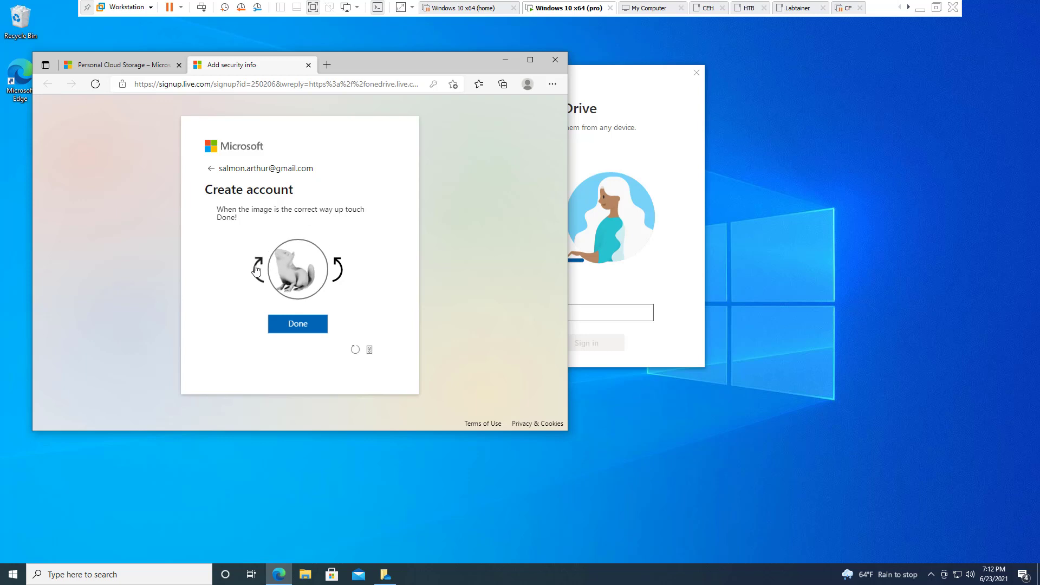
click(257, 269)
click(257, 269)
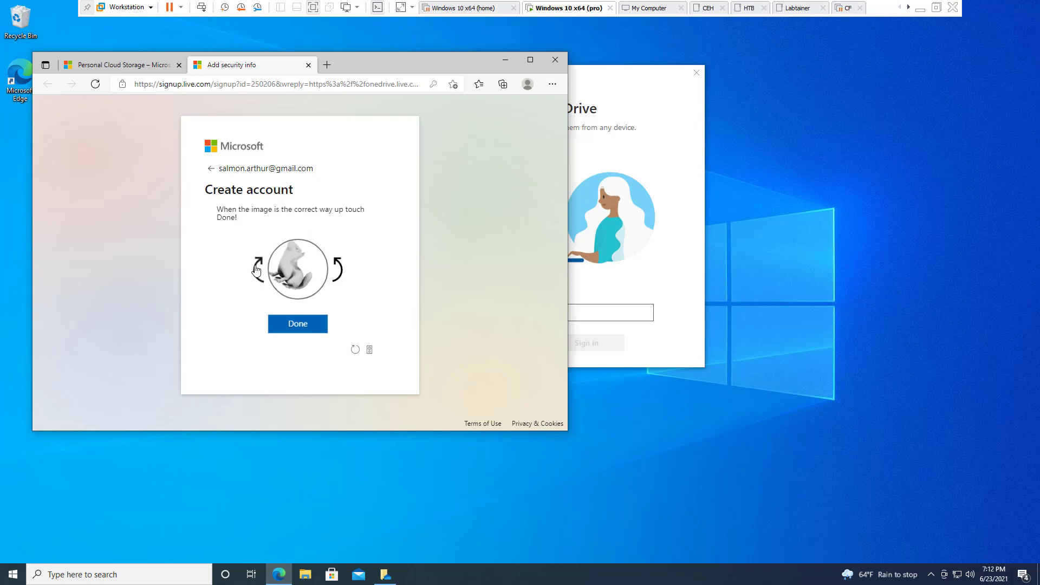
click(343, 266)
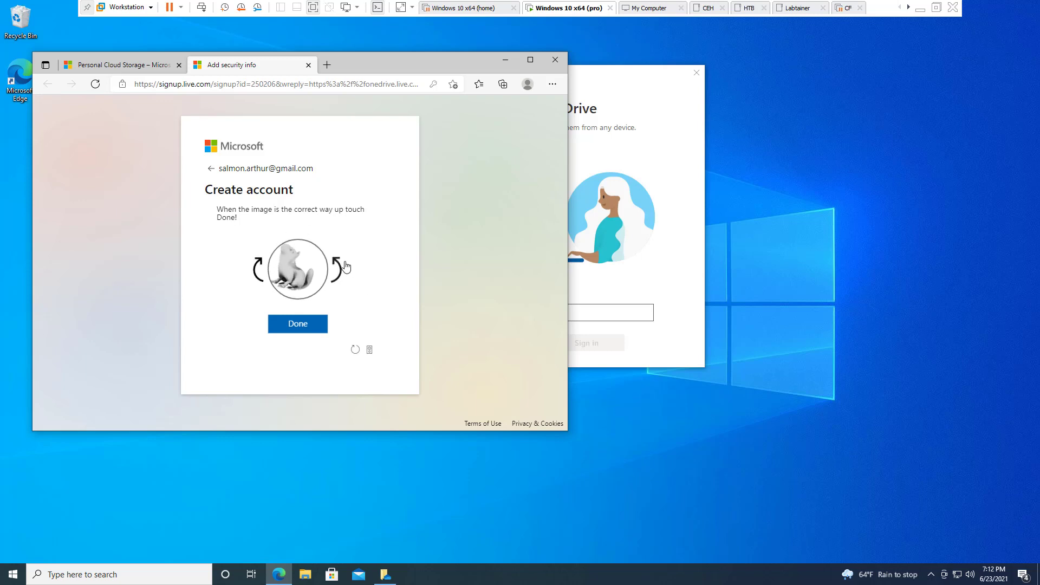
click(342, 266)
click(342, 266)
click(342, 266)
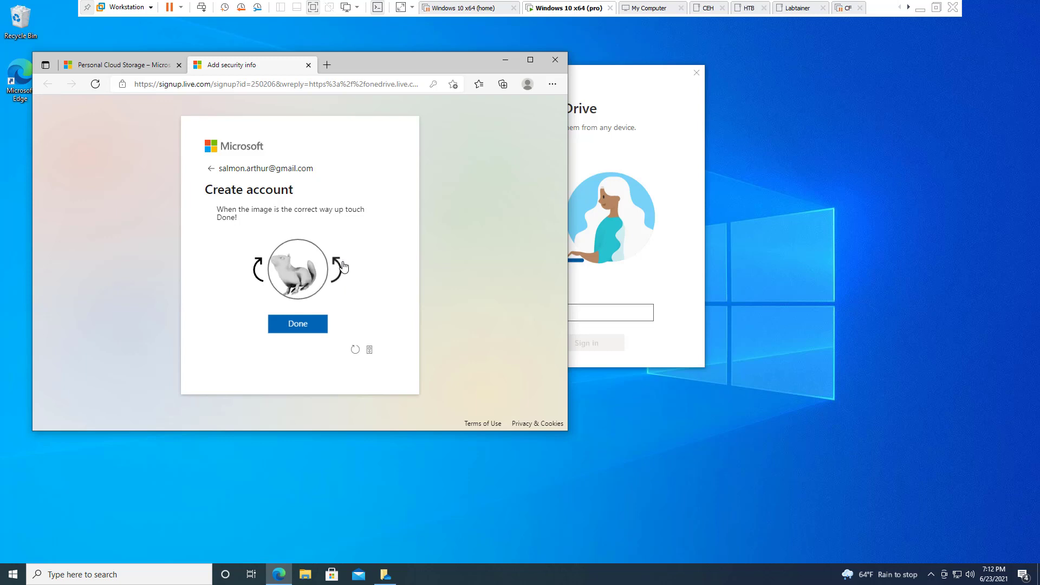
click(318, 322)
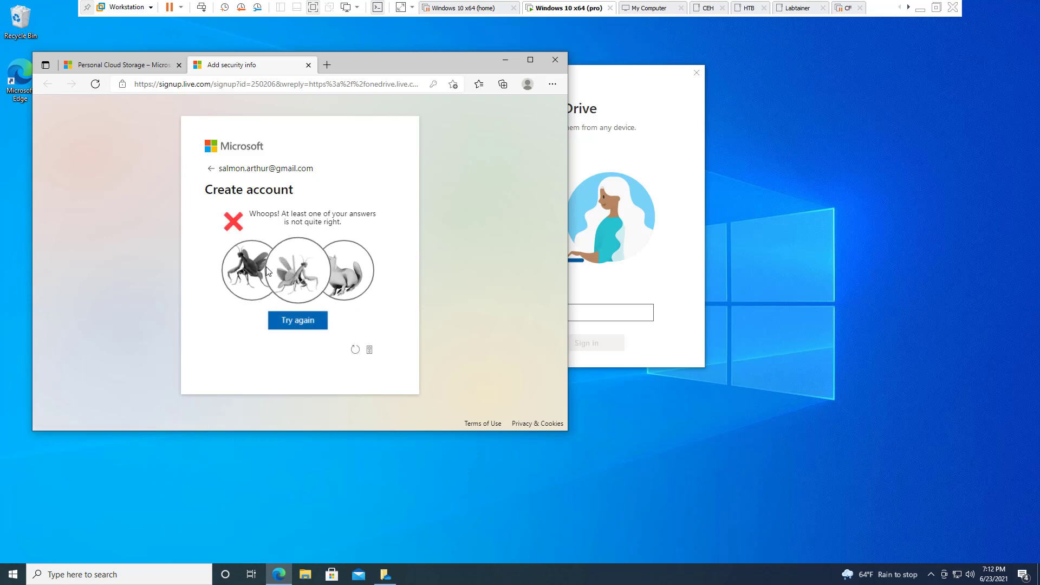
Step: Restart the rotation puzzle, turn the first squirrel image upright and submit it
click(286, 322)
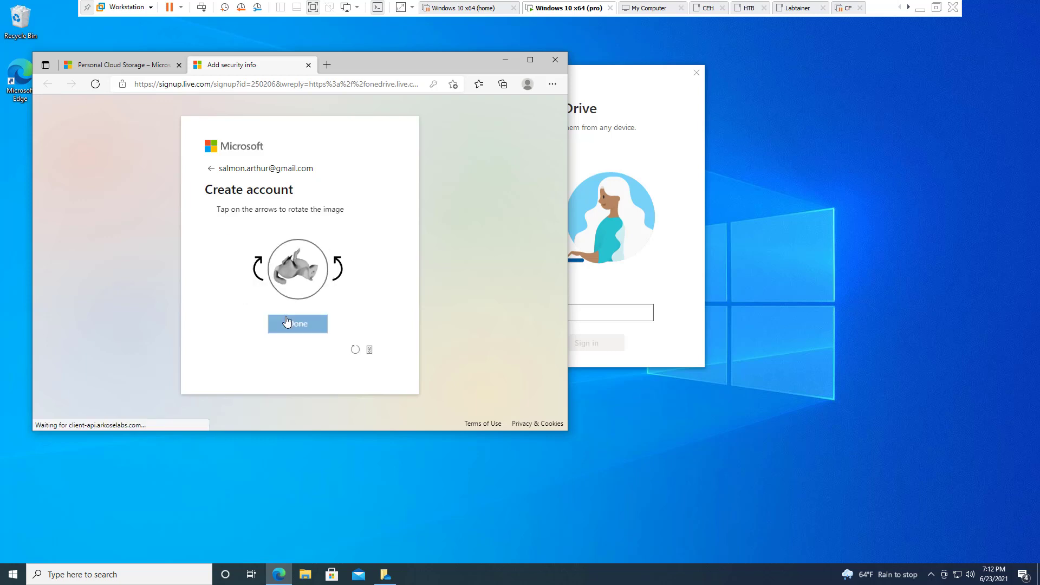
click(258, 268)
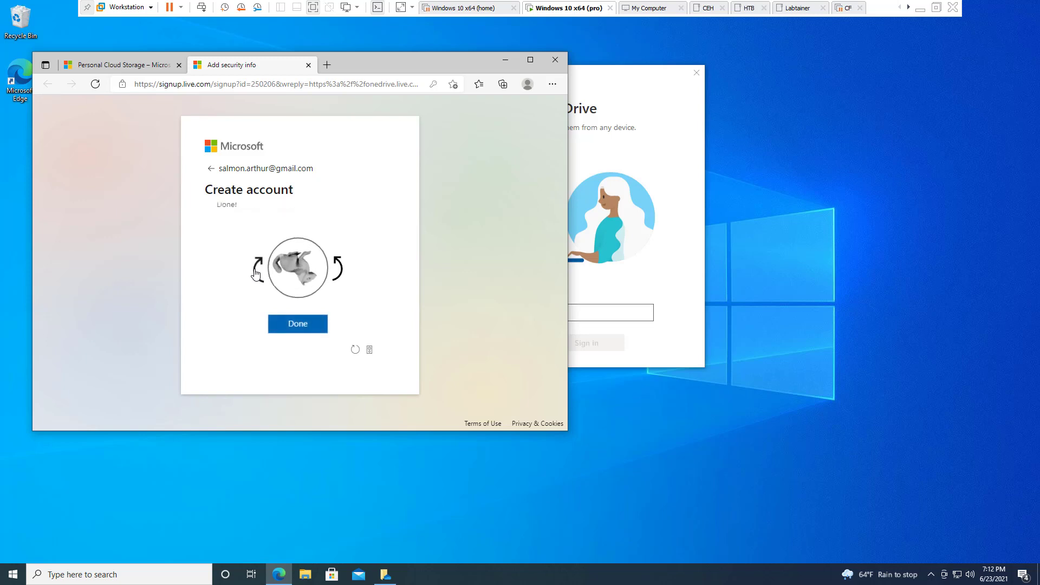
click(340, 267)
click(342, 264)
click(342, 264)
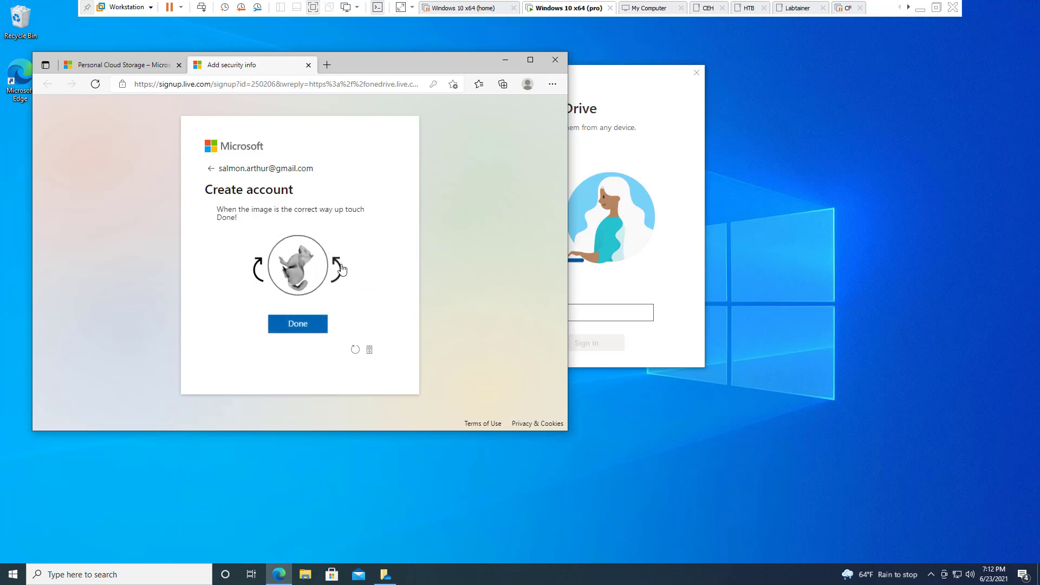
click(340, 268)
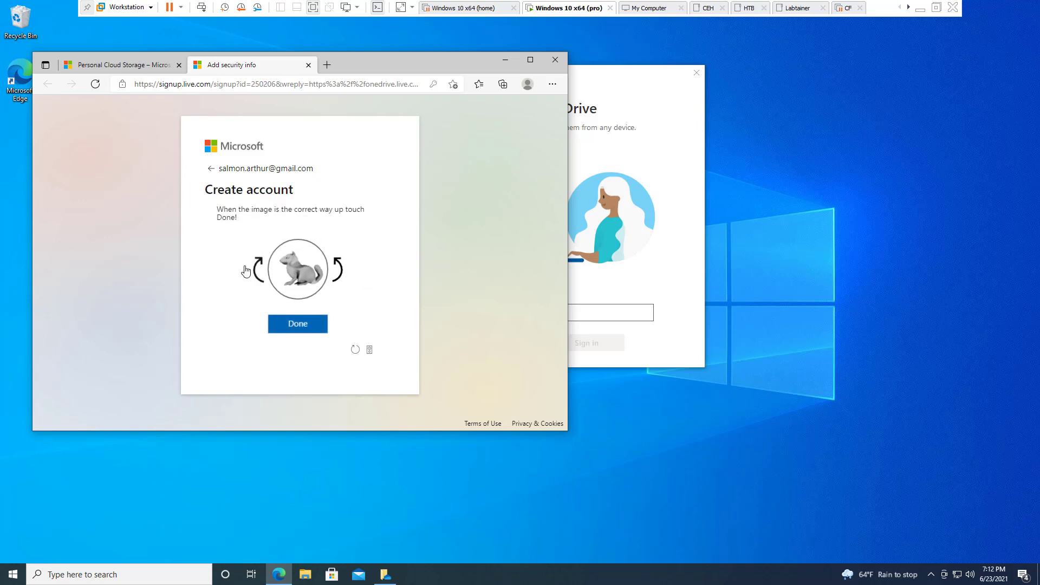
click(252, 268)
click(340, 268)
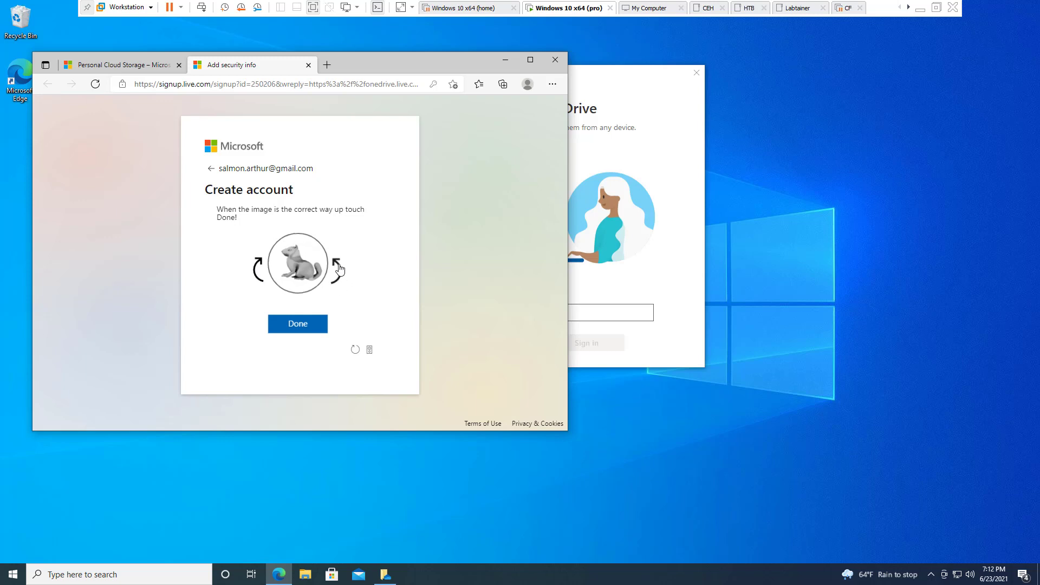
click(313, 327)
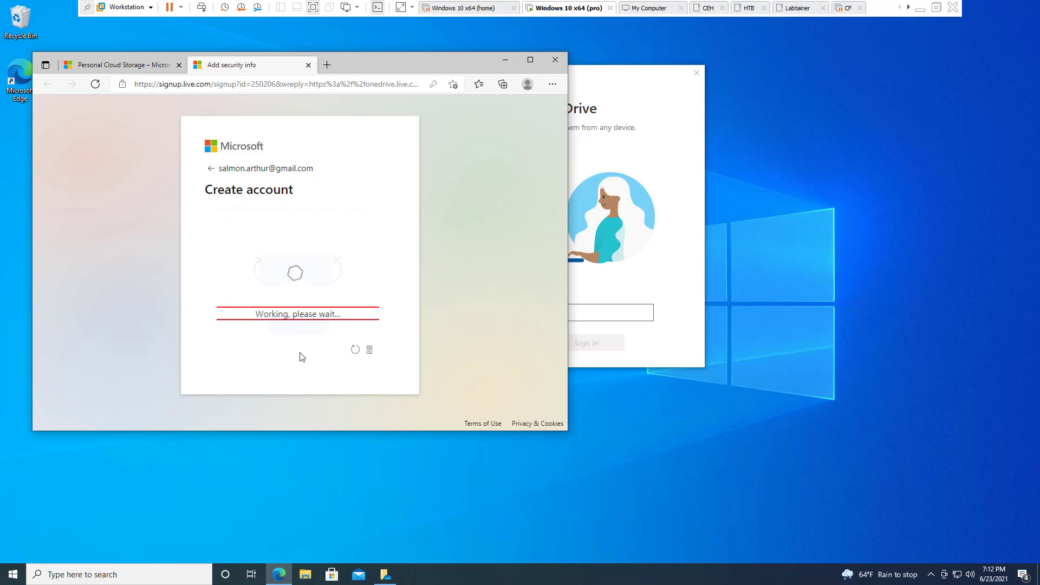
Step: Rotate the second squirrel image in the restarted puzzle until it sits upright and submit it
click(259, 275)
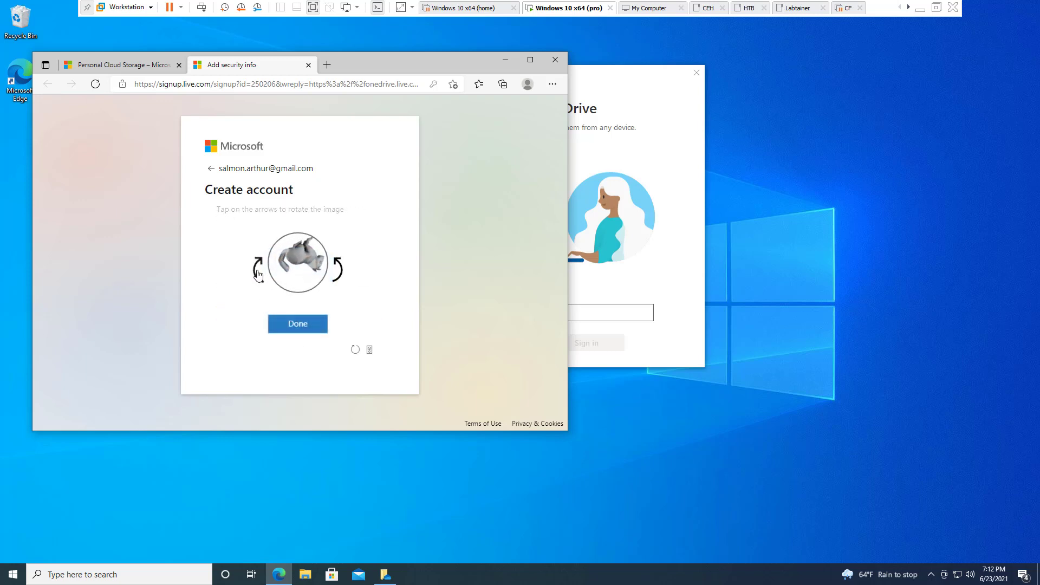
click(258, 275)
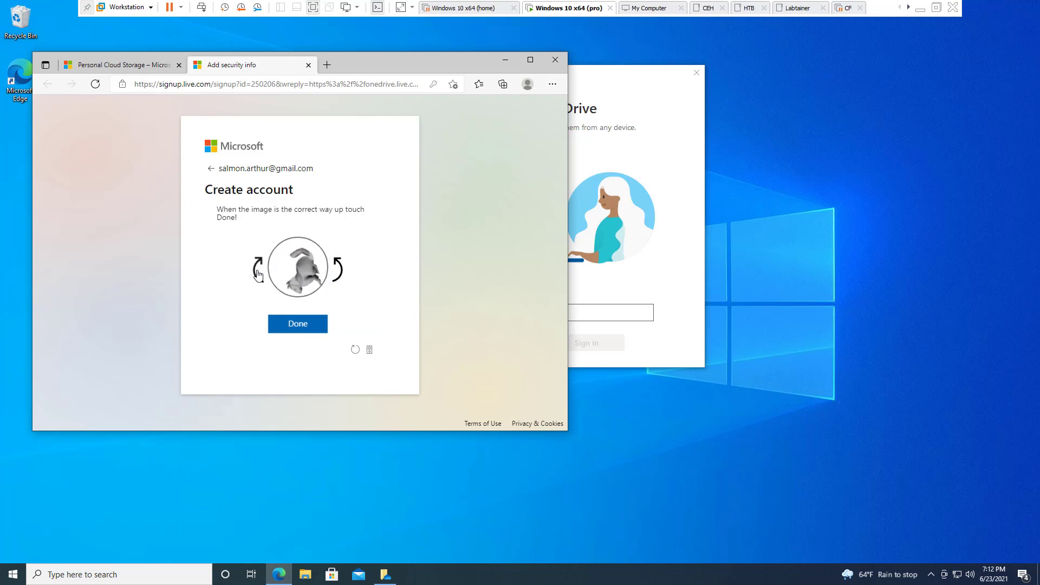
click(259, 276)
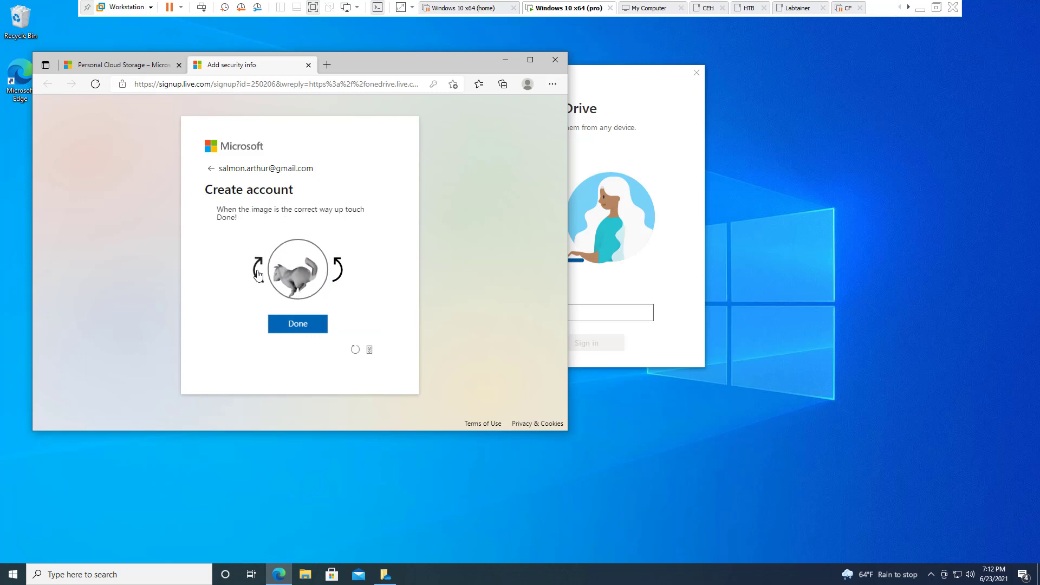
click(259, 275)
click(258, 275)
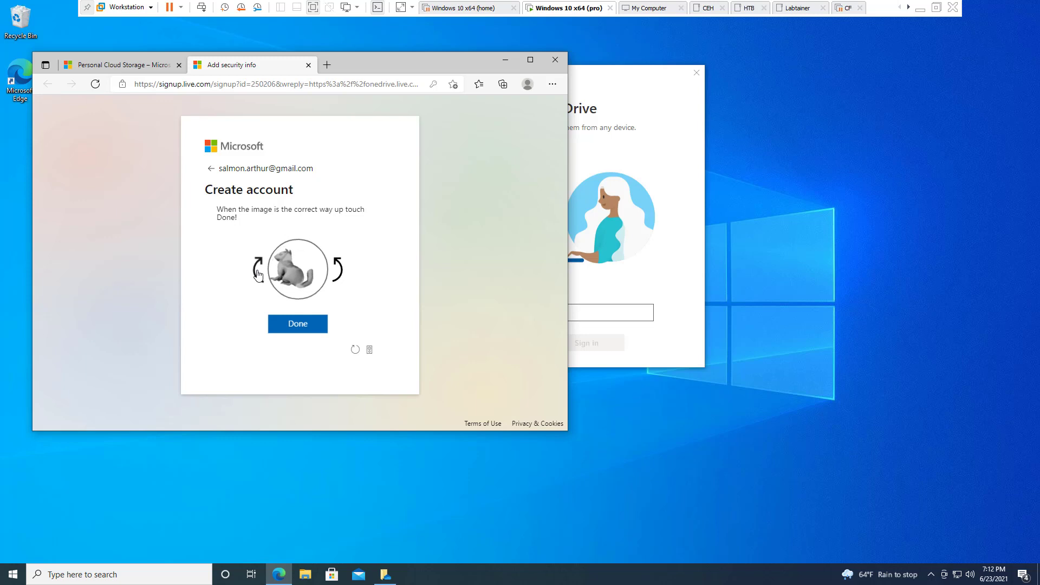
click(339, 270)
click(314, 327)
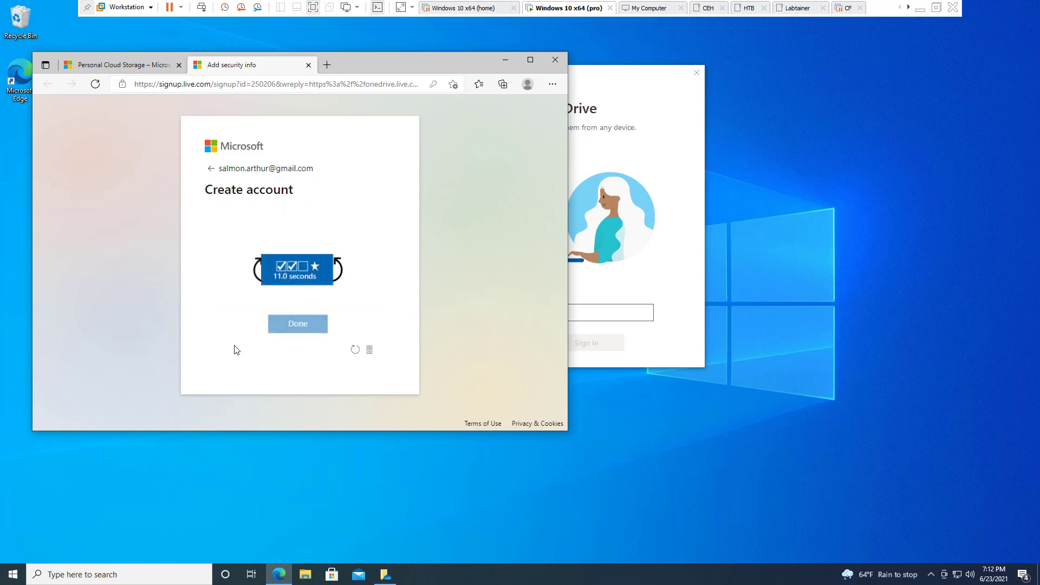
Step: Rotate the bird image in the verification puzzle until it stands upright and submit it as the third answer
click(336, 270)
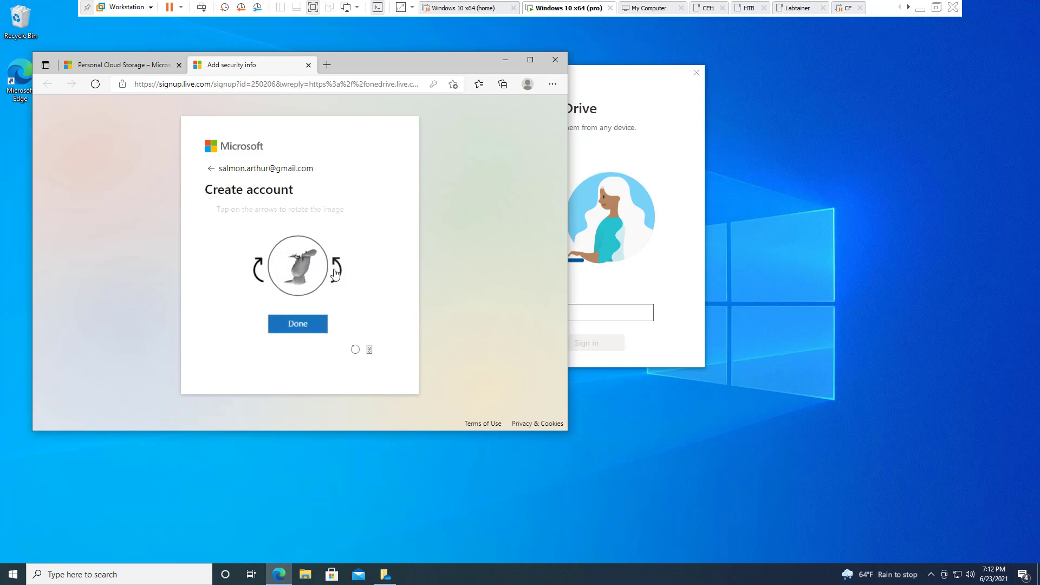
click(335, 273)
click(336, 273)
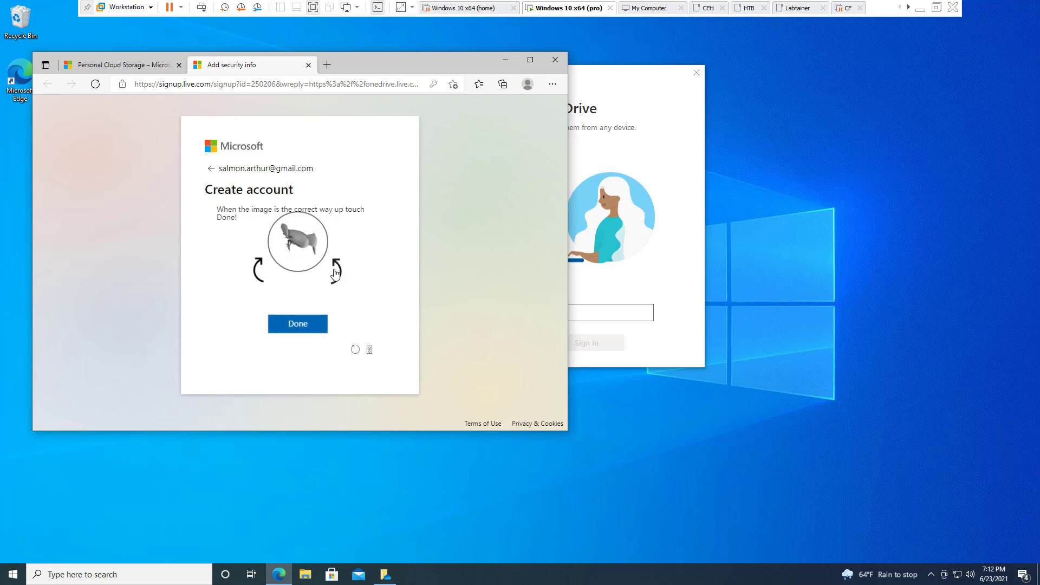
click(335, 273)
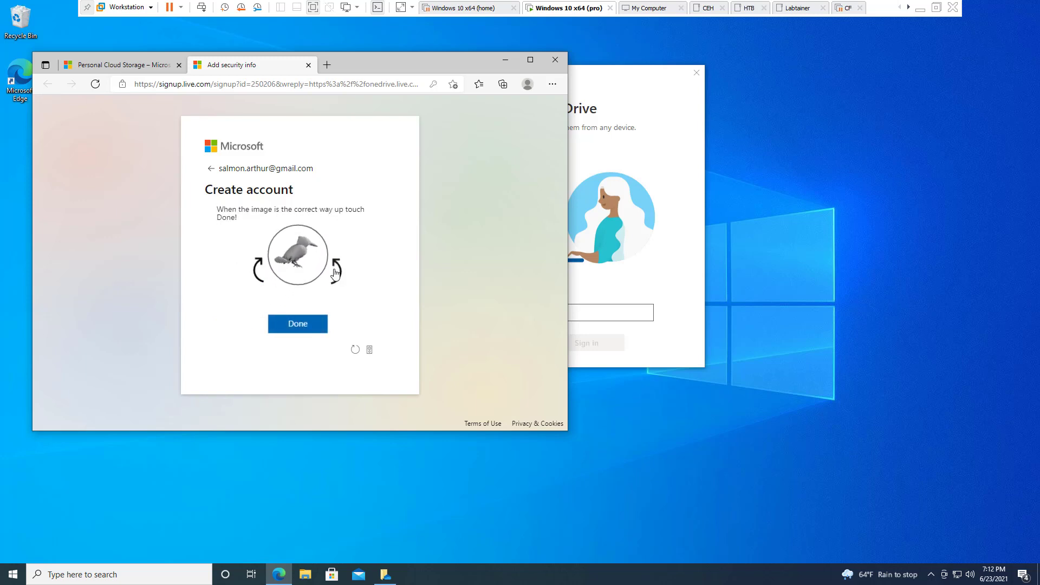
click(251, 273)
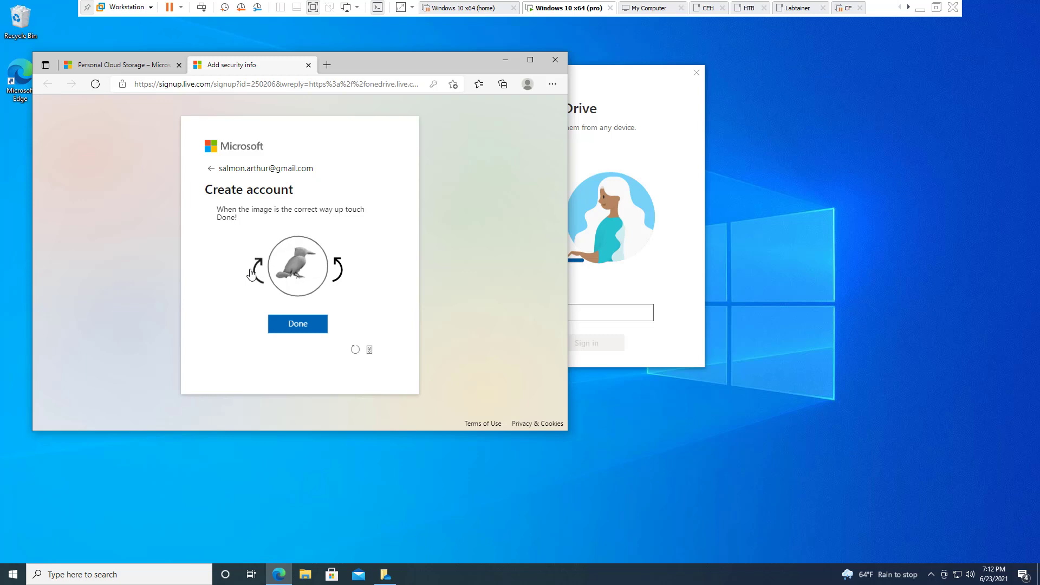
click(295, 321)
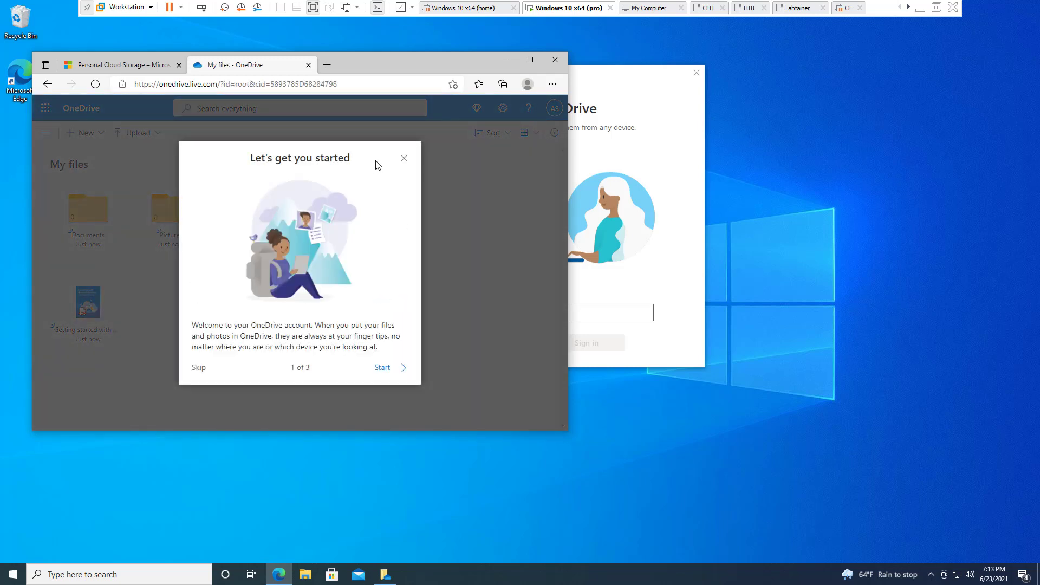
Step: Dismiss the OneDrive welcome and premium pop-ups, and create a folder named TEST-2 in My files
click(403, 159)
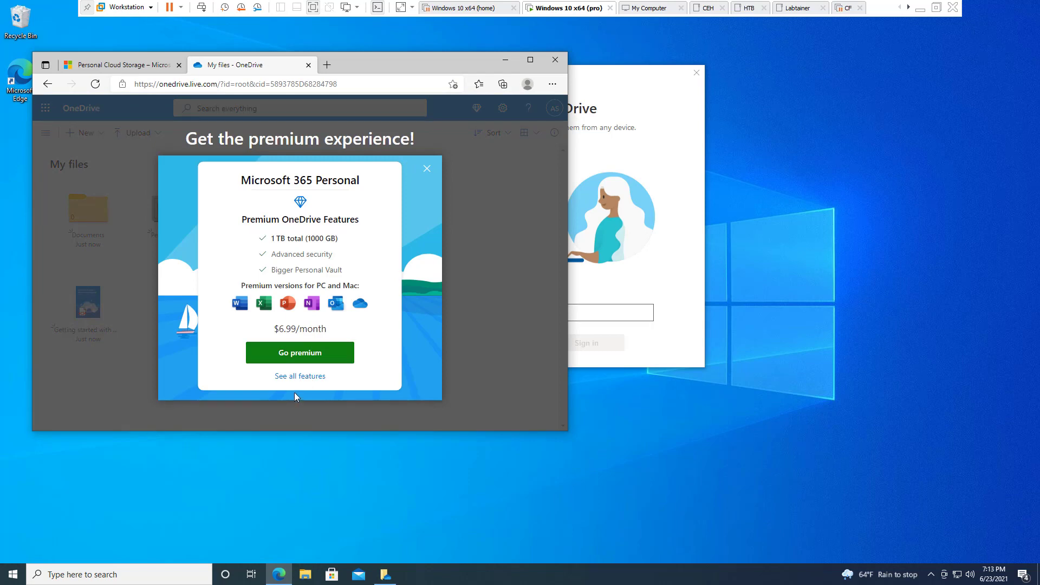
click(426, 170)
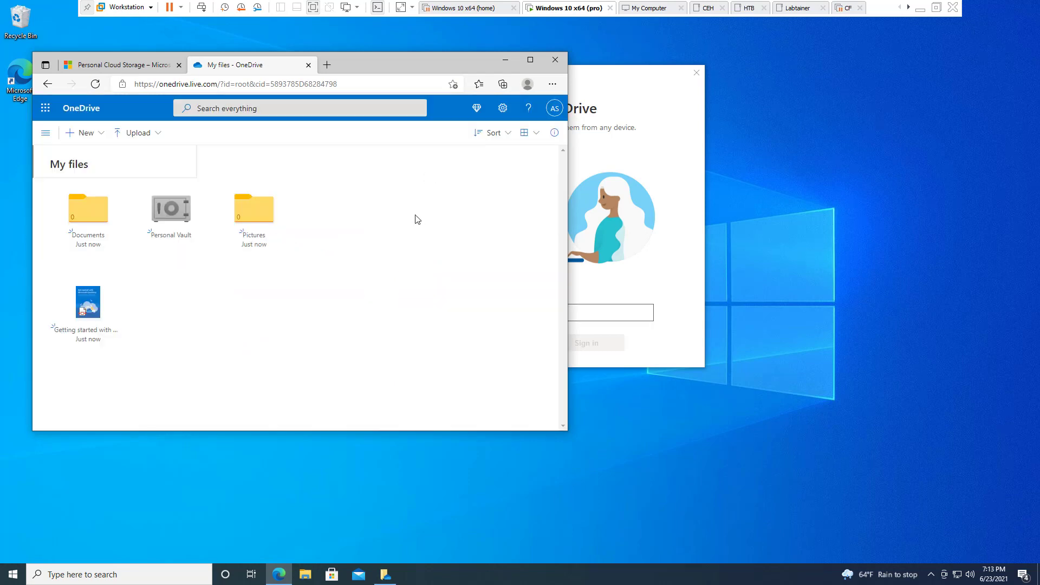
right_click(195, 299)
mouse_move(205, 303)
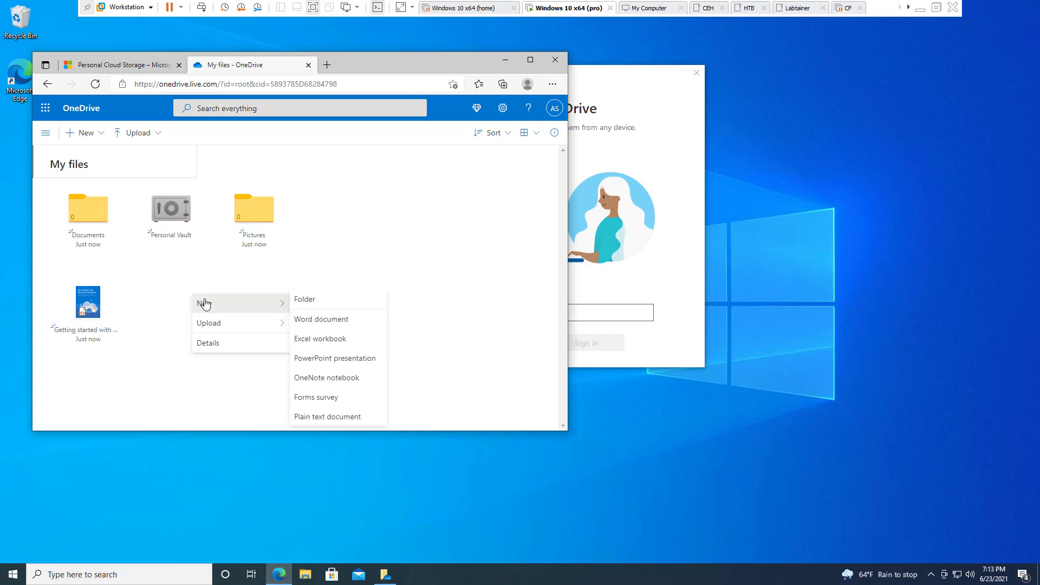
click(340, 304)
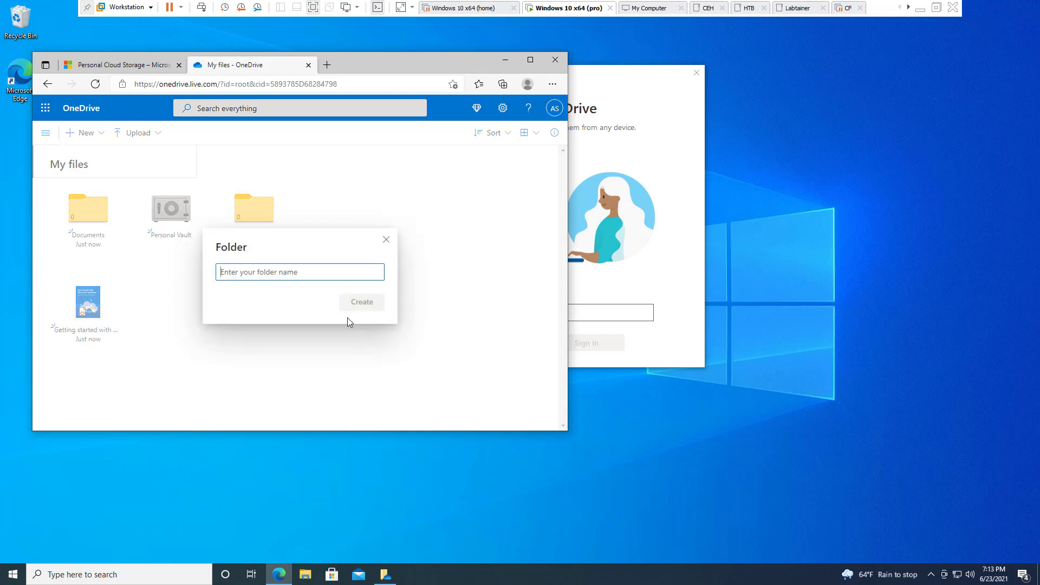
text(TEST-2)
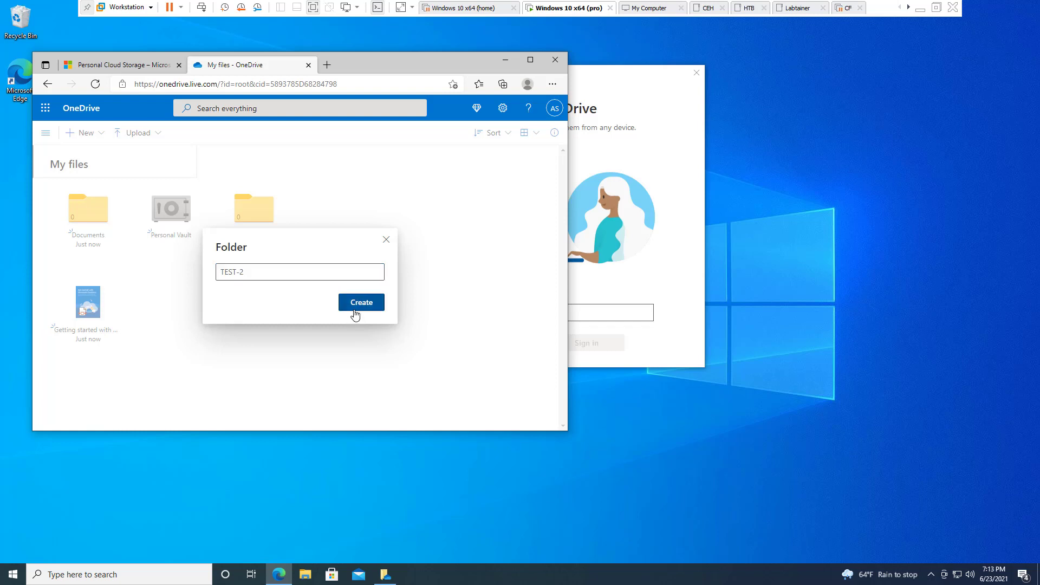
click(355, 308)
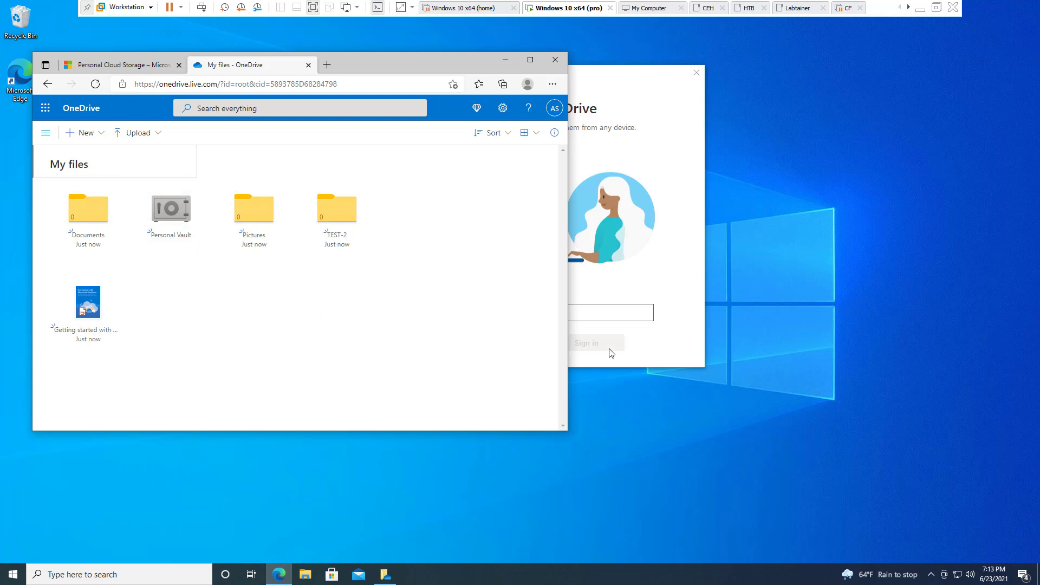
Step: Sign in to the OneDrive setup with the new account's e-mail address and account password, minimizing the browser window
click(578, 318)
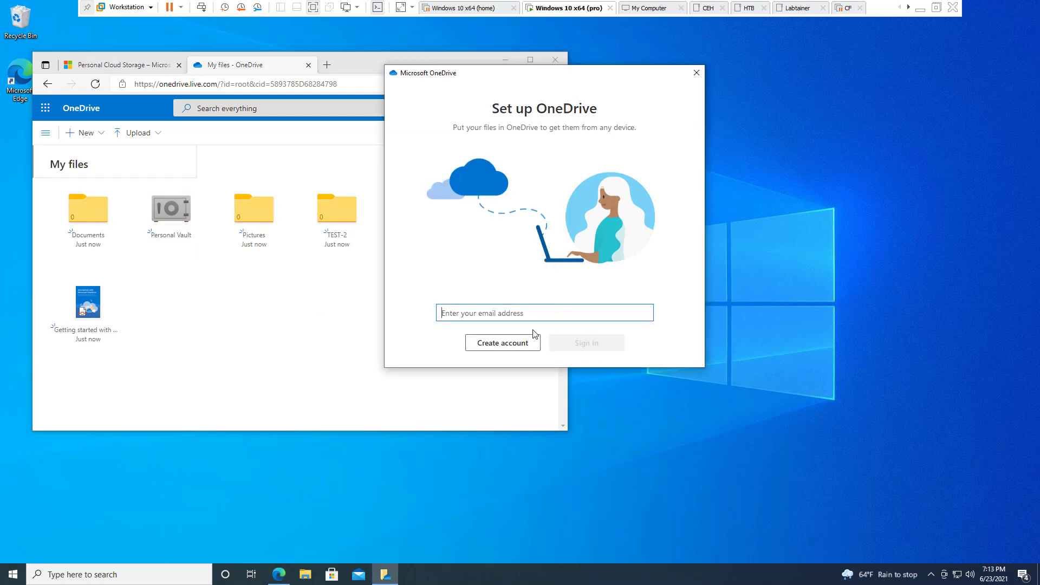
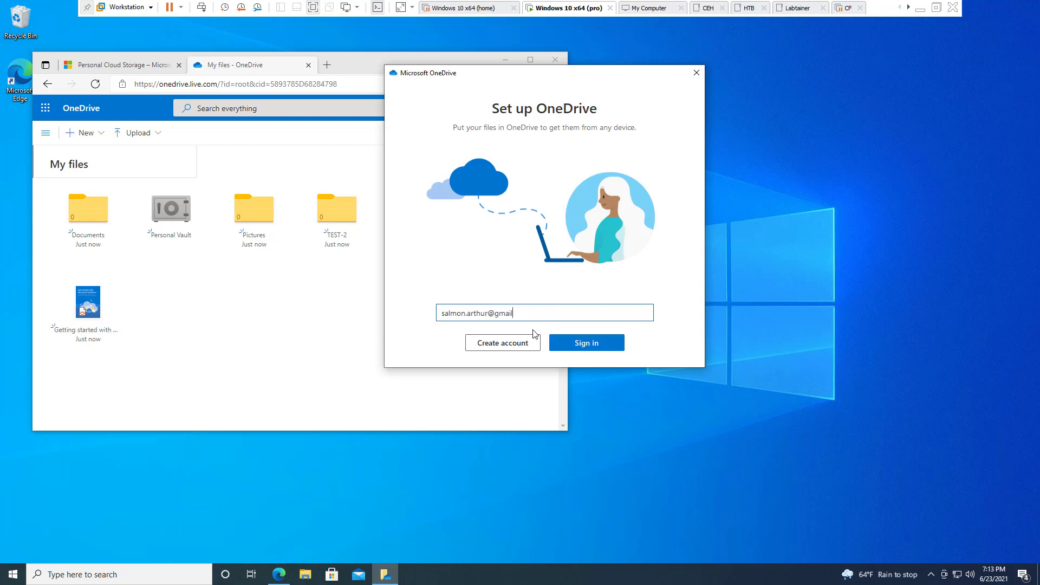
key(Return)
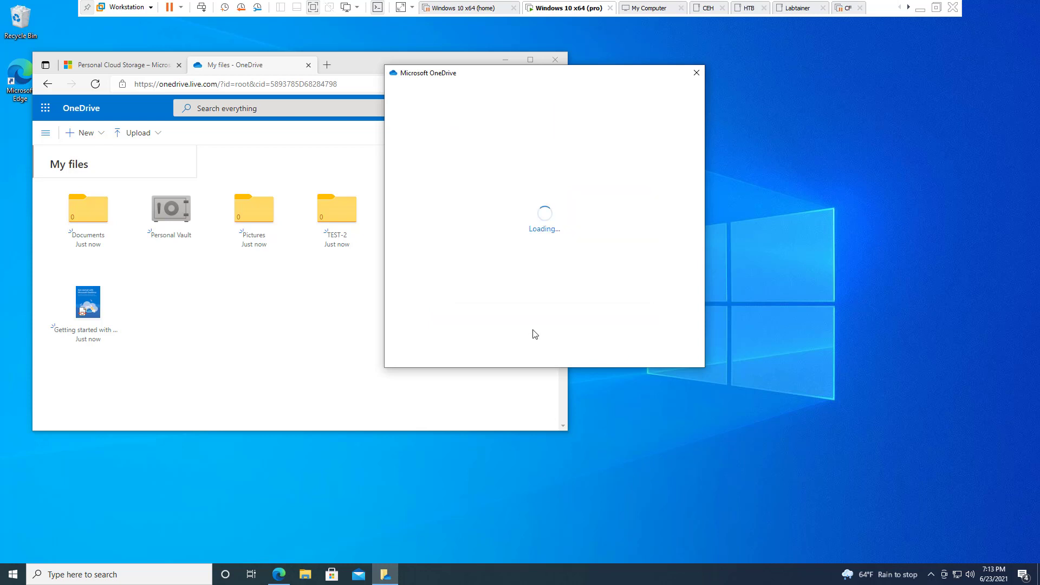
click(511, 59)
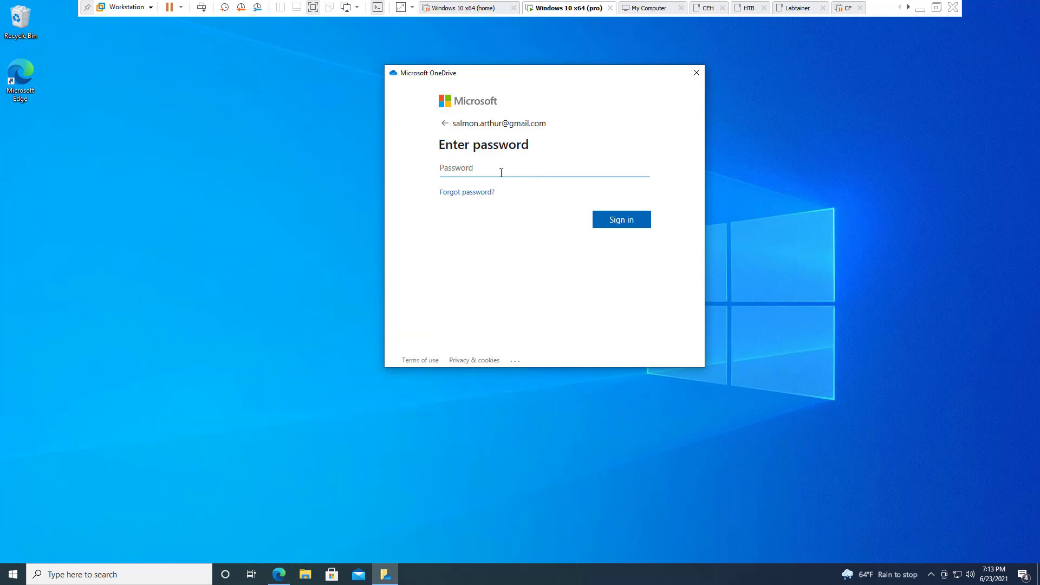
text(********)
key(Return)
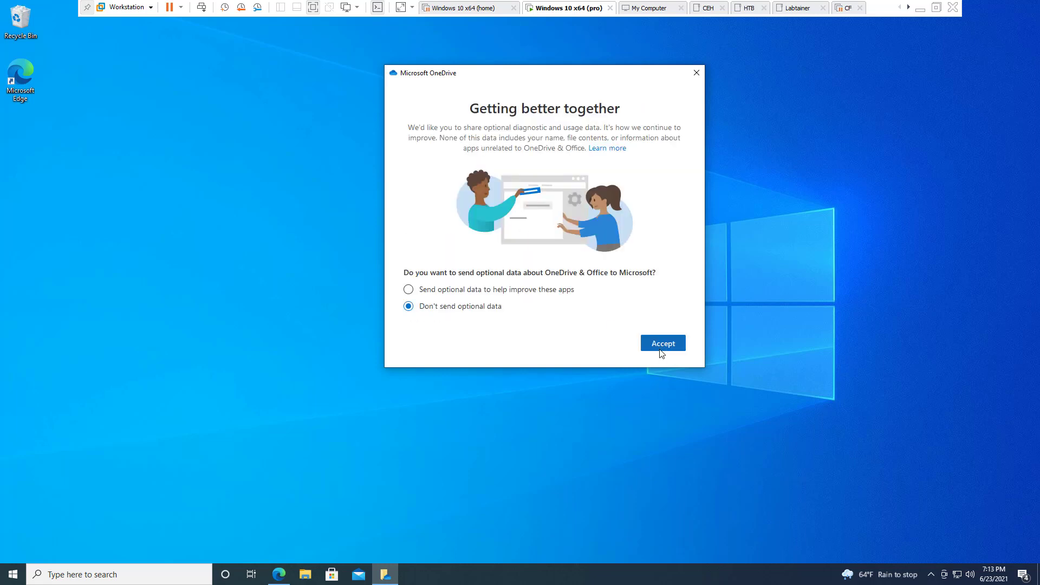
Step: Accept the choice not to send optional data and keep the OneDrive folder at C:\Users\Student\OneDrive
click(664, 344)
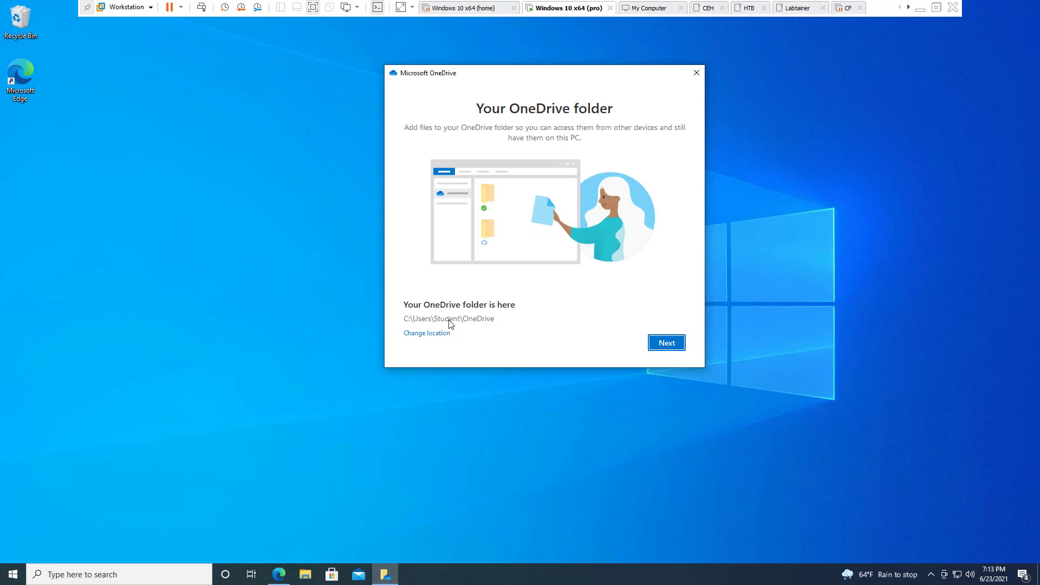
click(662, 343)
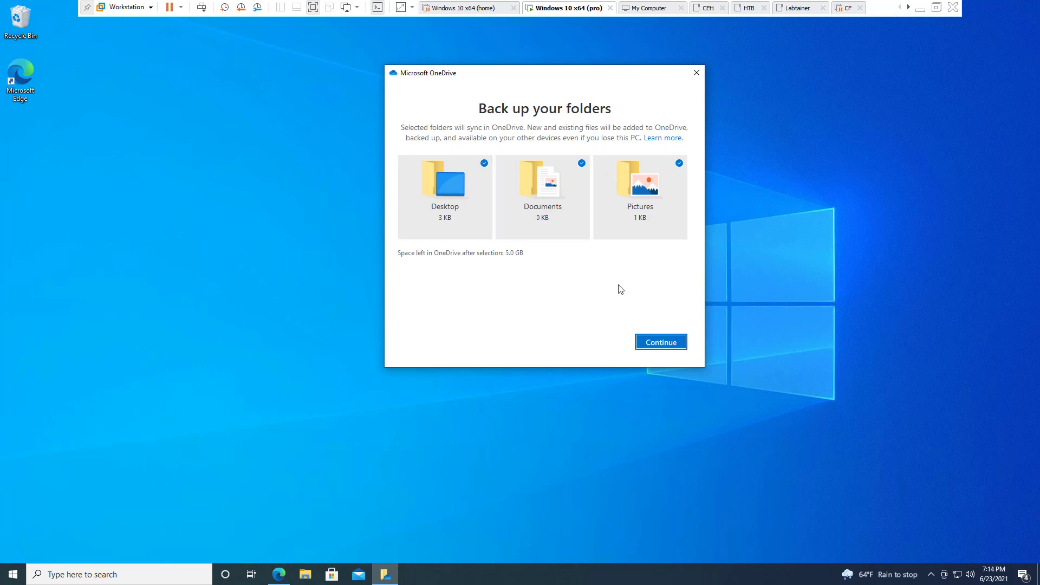
Step: Deselect the Desktop, Documents and Pictures folders and skip the folder backup
click(481, 166)
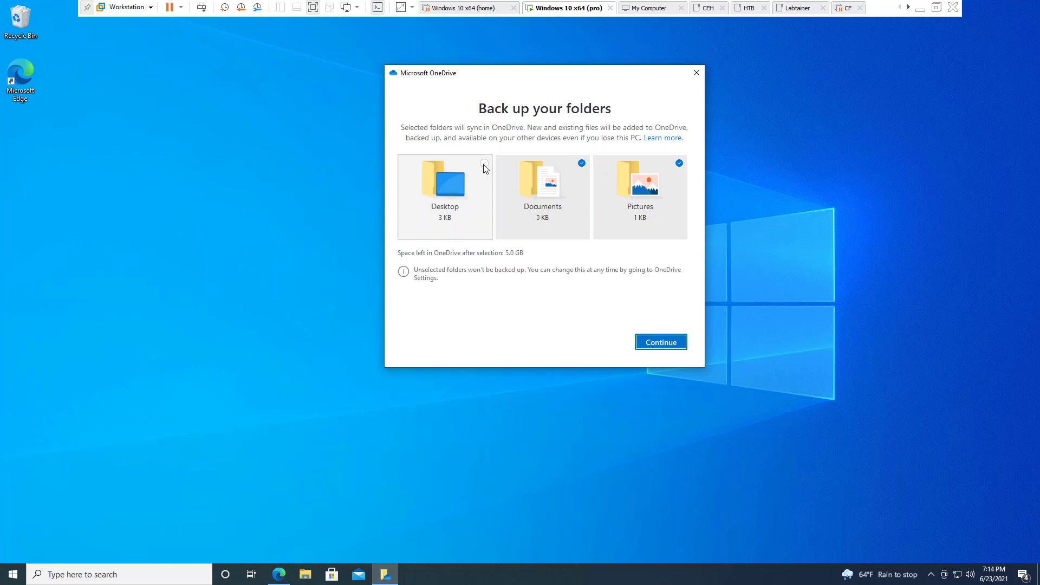
click(578, 165)
click(685, 163)
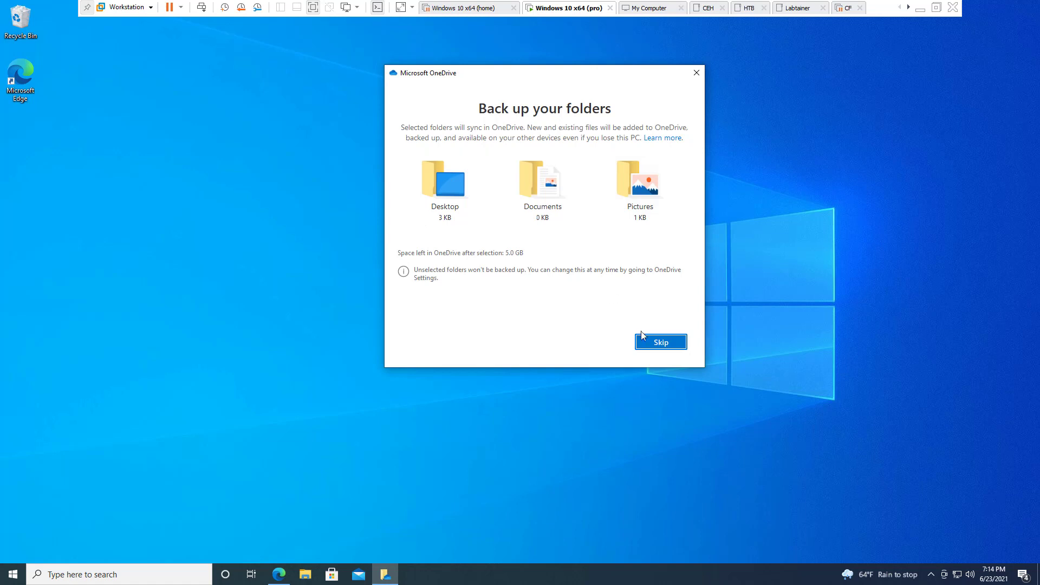
click(660, 339)
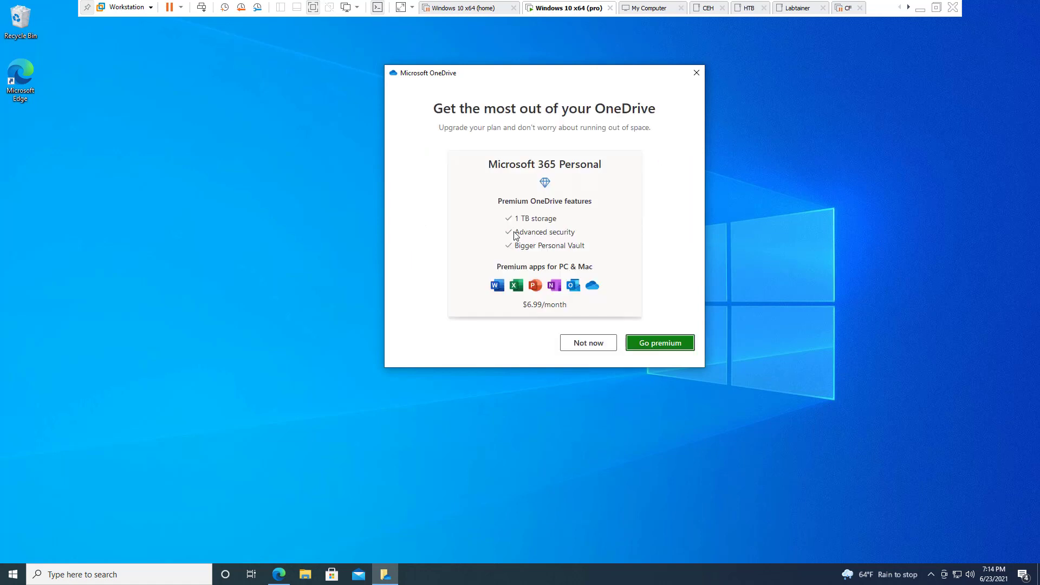
Step: Finish the OneDrive setup by declining the premium plan and mobile app, and open the local OneDrive folder
click(580, 348)
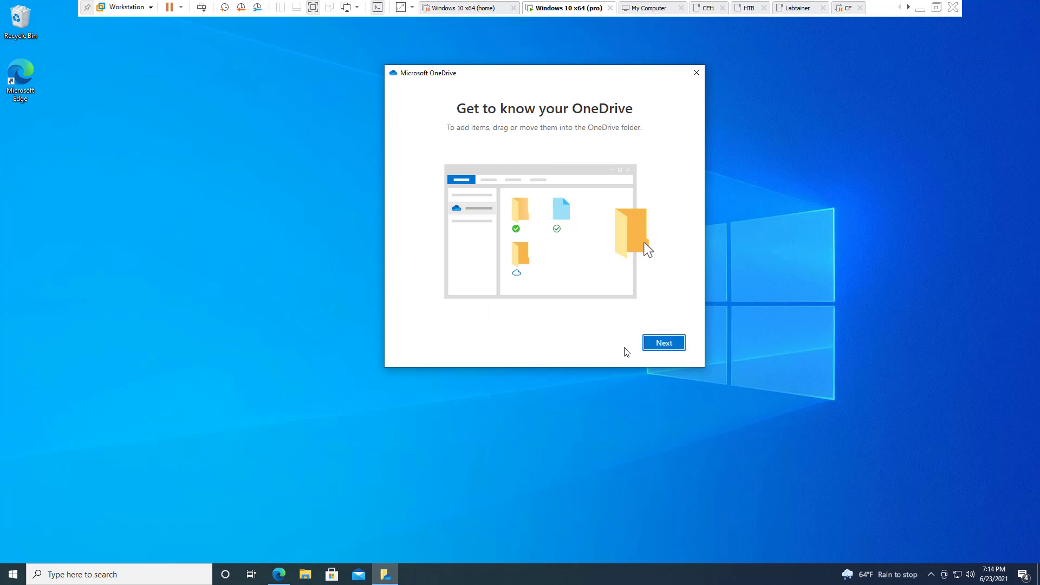
click(657, 346)
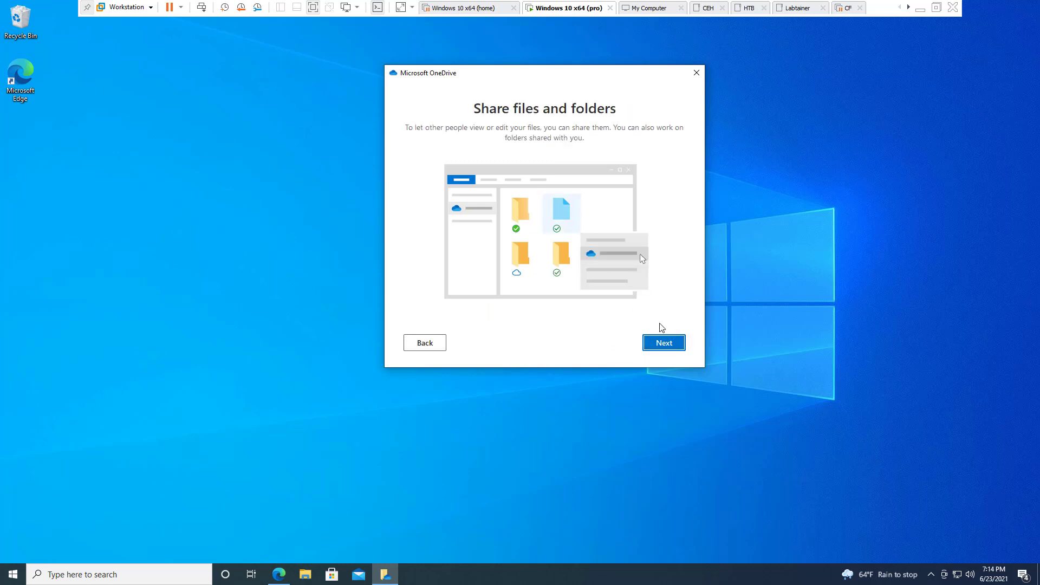
click(665, 344)
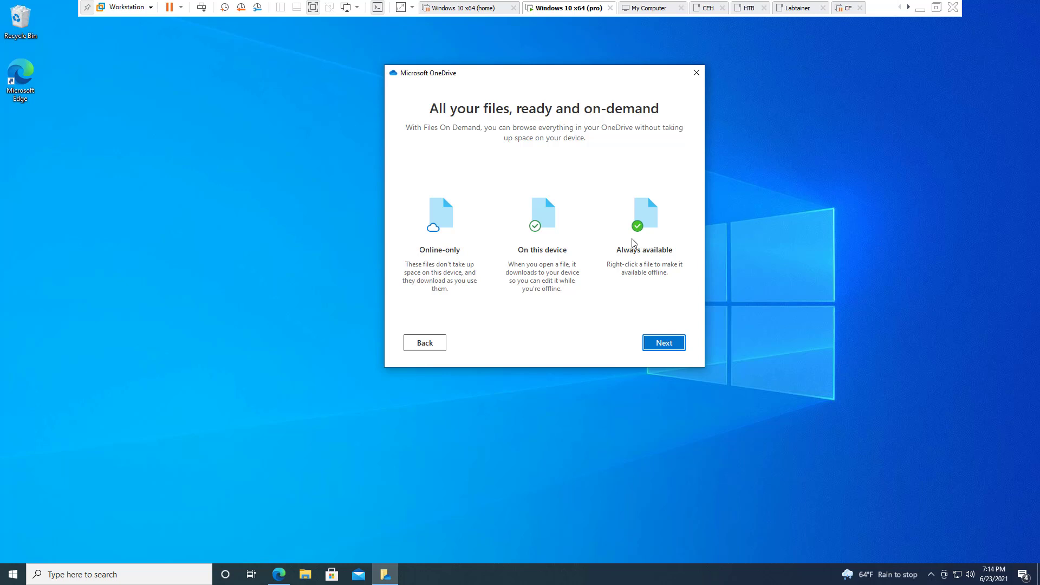
click(655, 347)
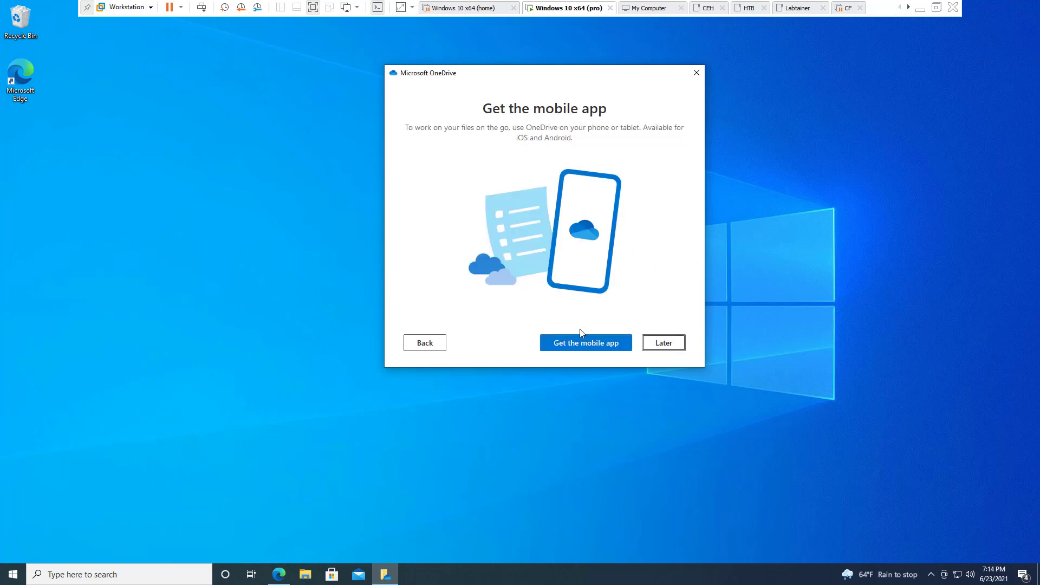
click(660, 343)
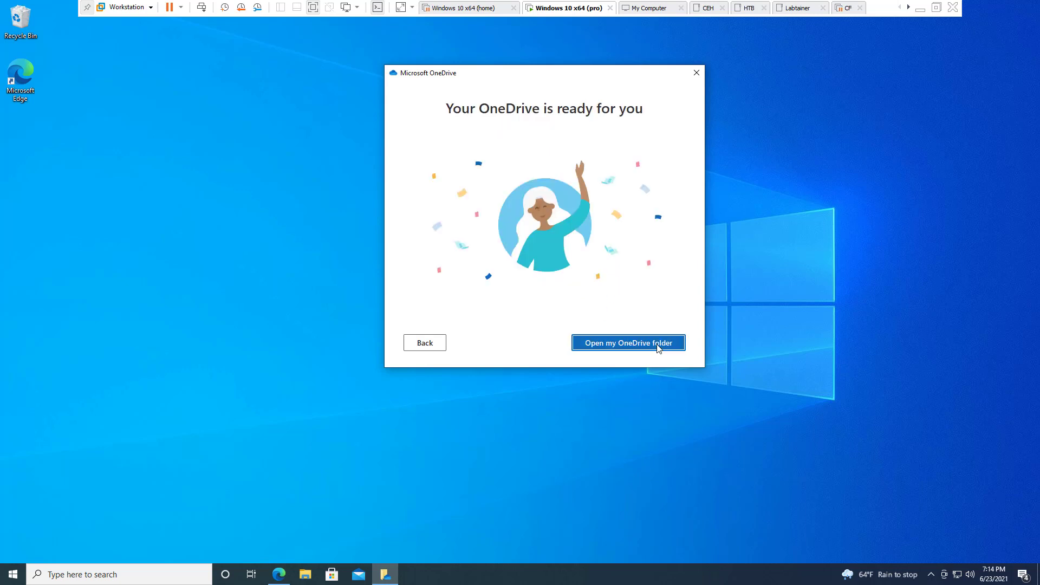
click(619, 347)
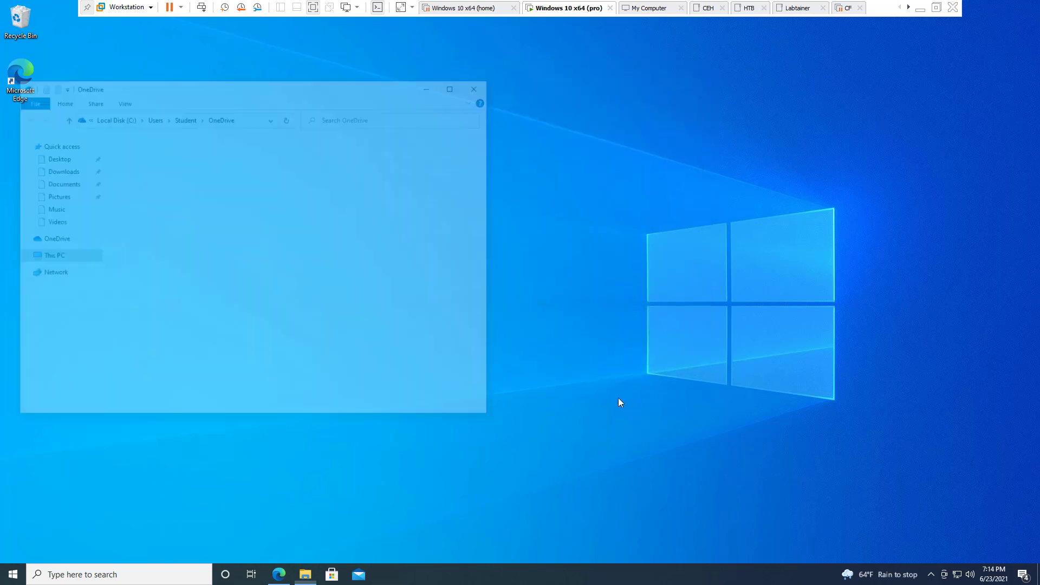
Step: Move the OneDrive folder window toward the middle of the desktop and check the sync status of its items, including TEST-2
drag(271, 91, 497, 92)
click(487, 184)
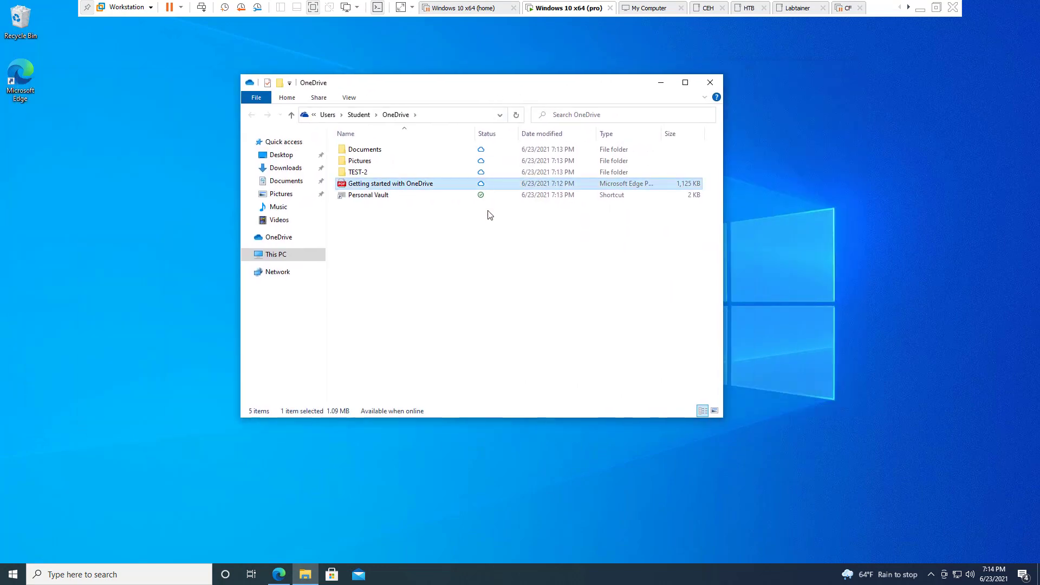
click(482, 173)
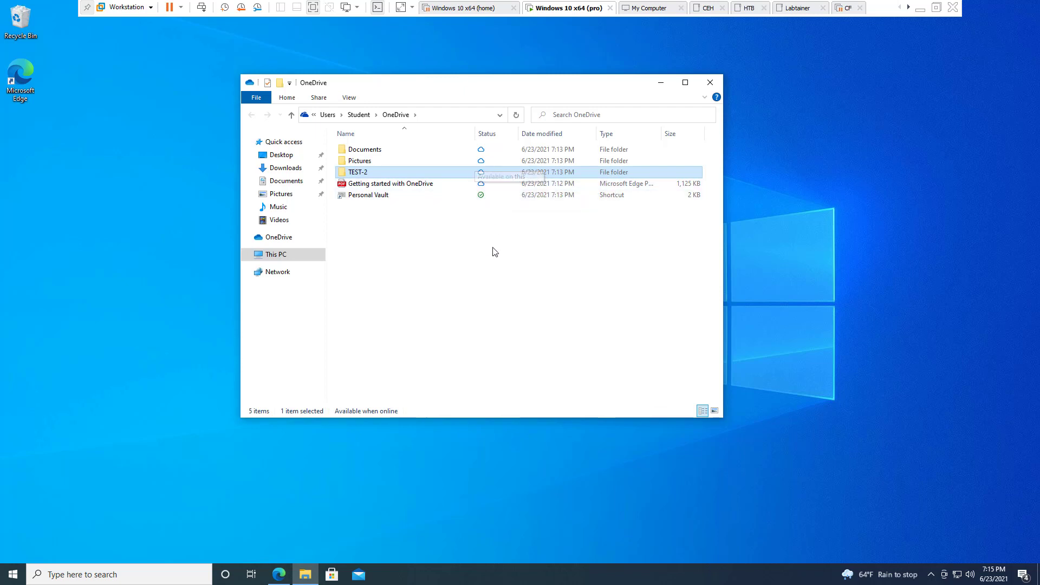
Step: Open the TEST-2 folder and create a text document named TEST5 in it
double_click(353, 172)
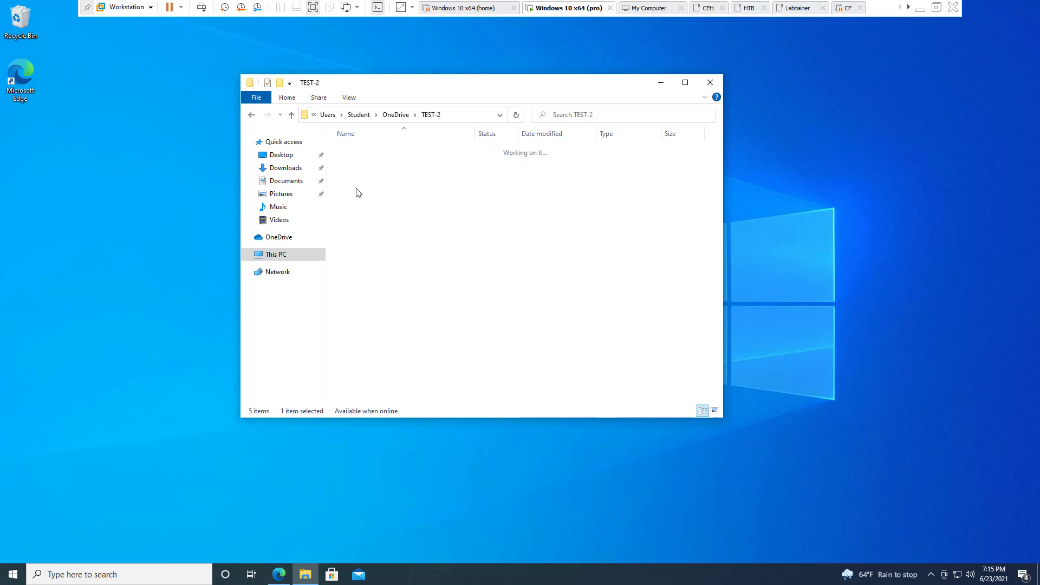
right_click(451, 227)
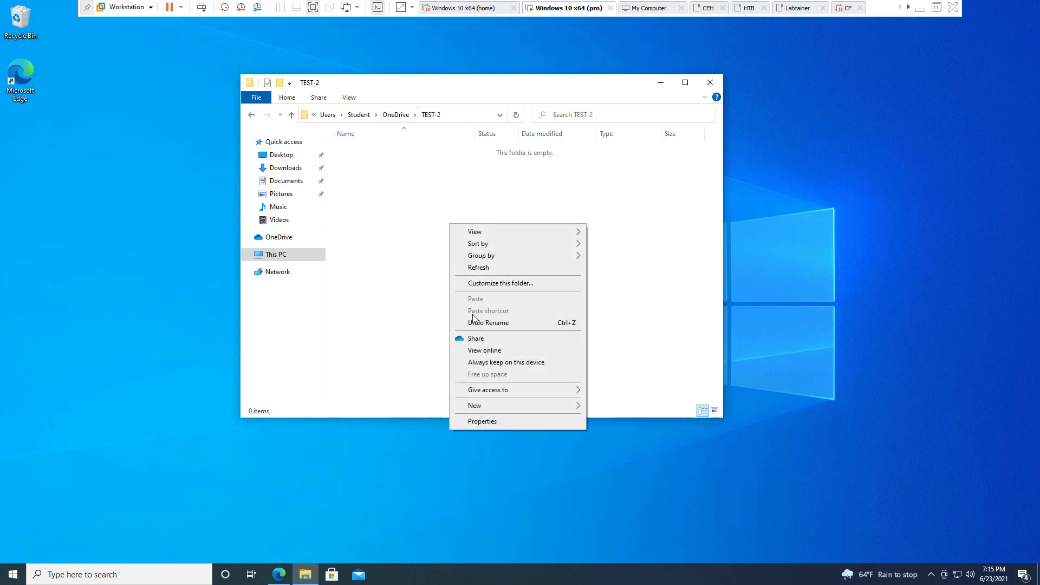
mouse_move(493, 406)
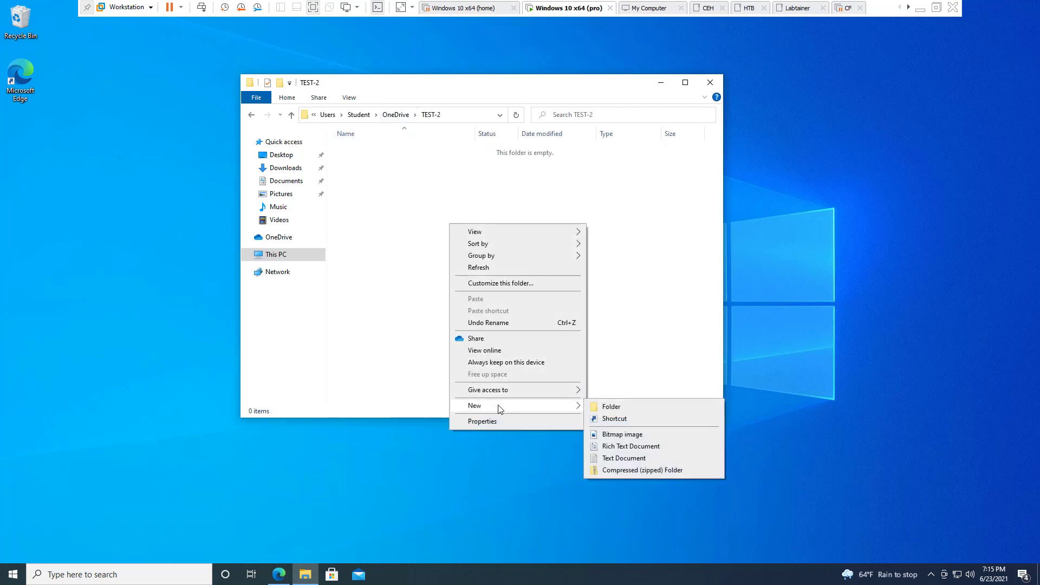
click(627, 458)
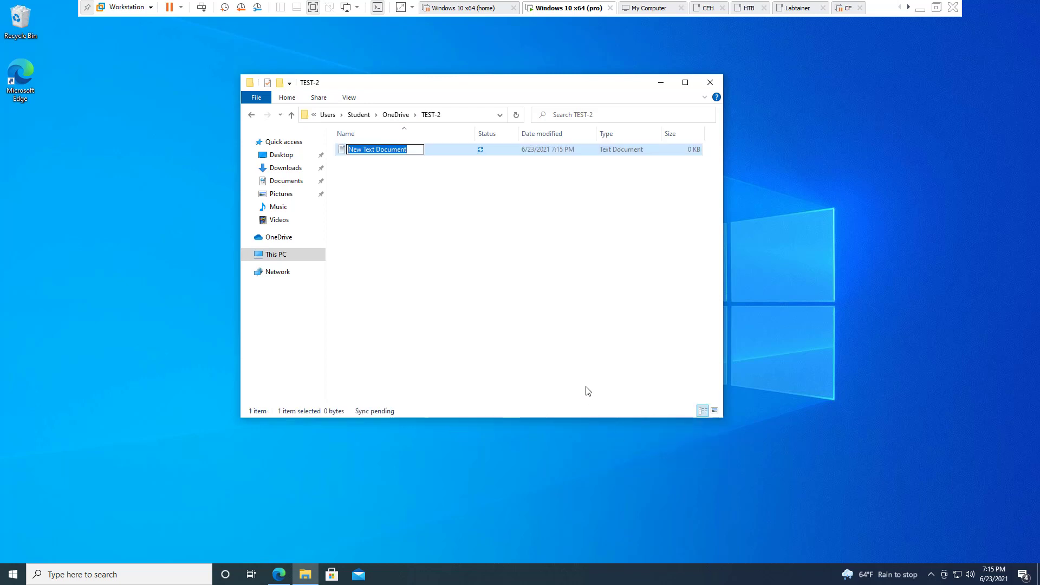
text(TEST5)
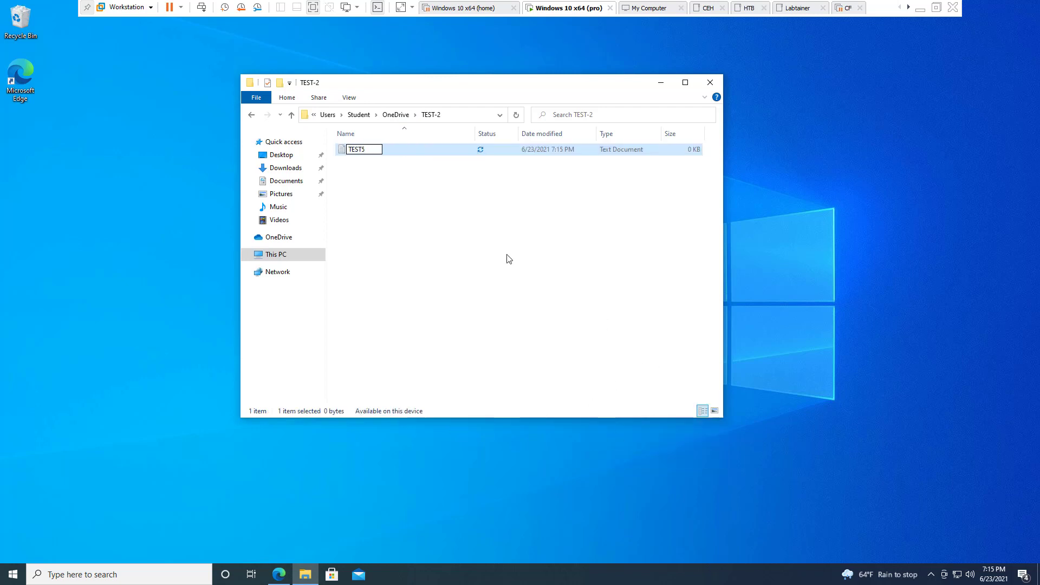
click(510, 276)
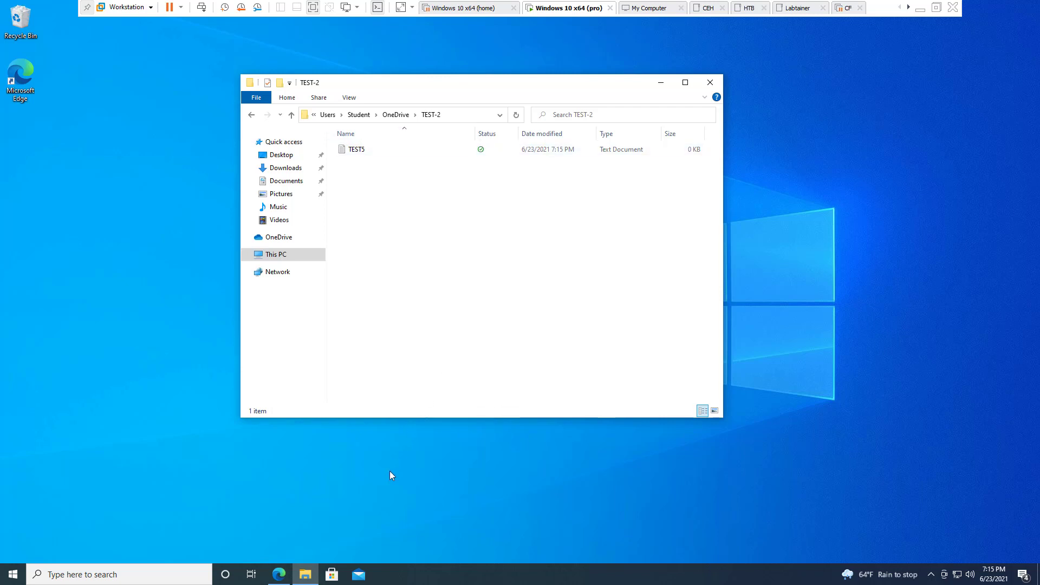
Step: Switch to OneDrive in Edge, refresh My files, dismiss the group sharing notice, and open the TEST-2 folder to check for the synced file
click(279, 574)
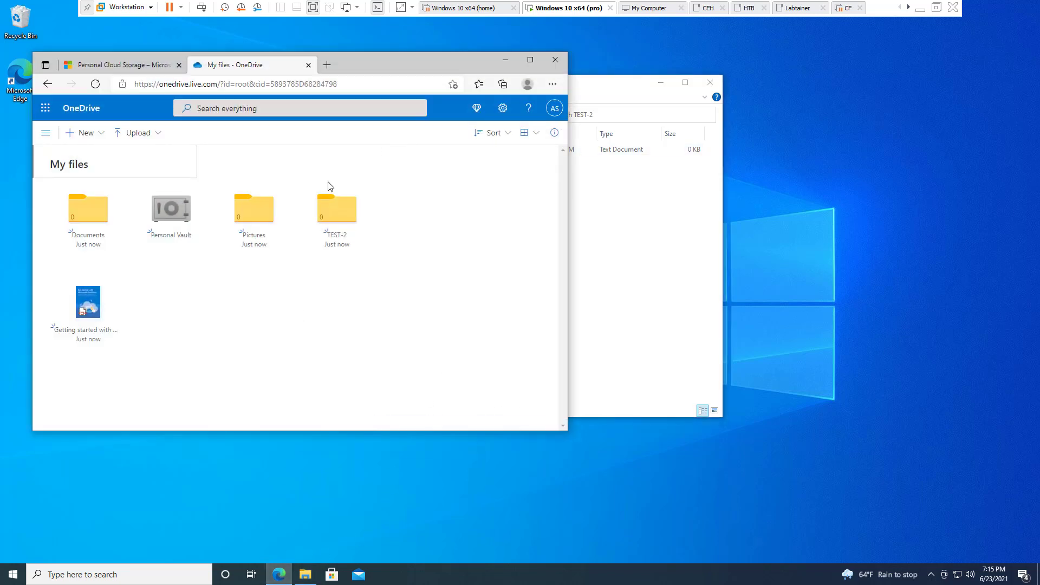
drag(353, 67, 564, 94)
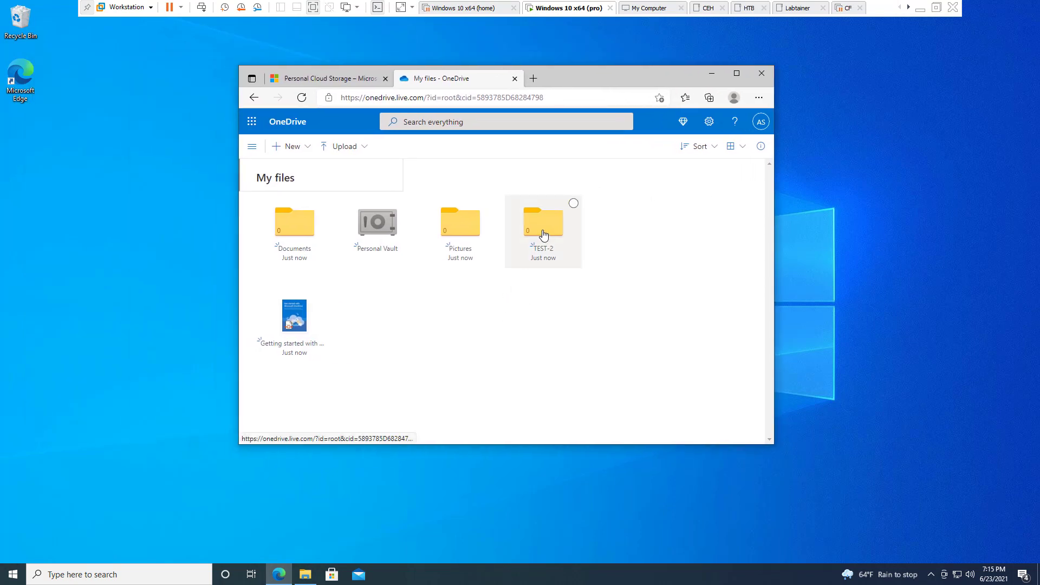
click(301, 98)
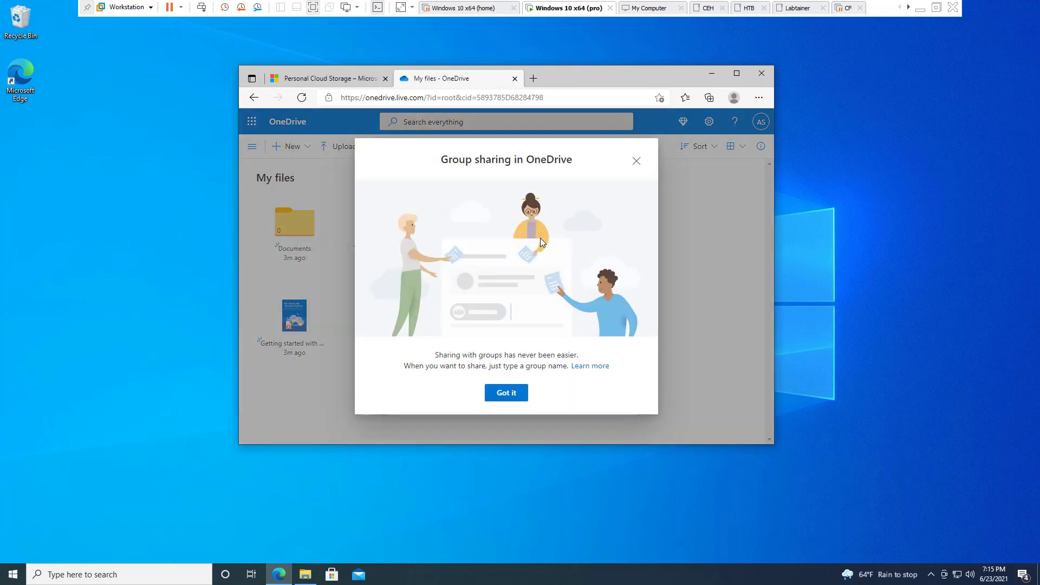
click(636, 161)
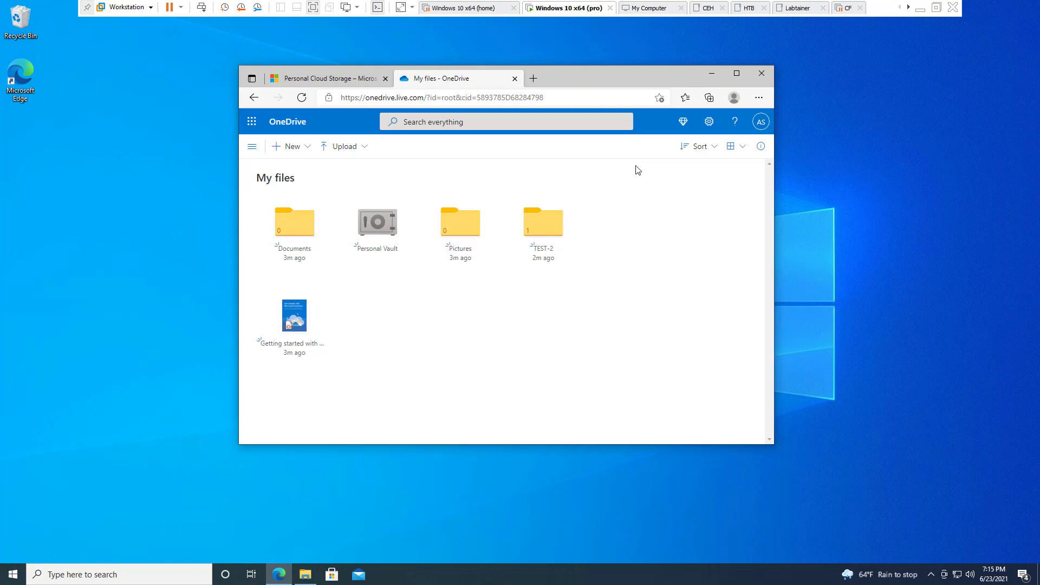
click(542, 230)
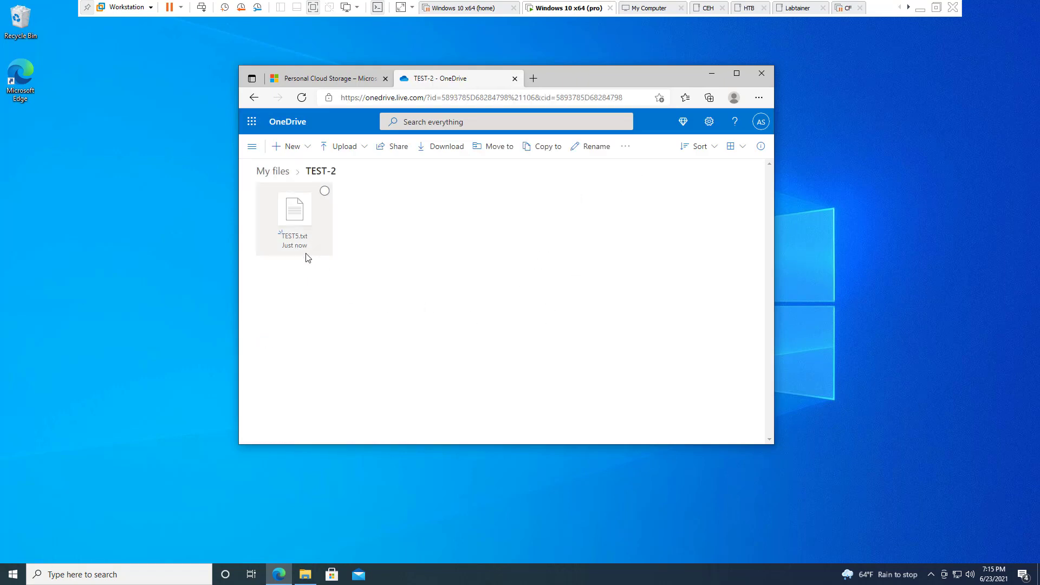
Step: Open TEST5.txt in the online text editor, enter the text "jhkhjk", and save the file
click(302, 230)
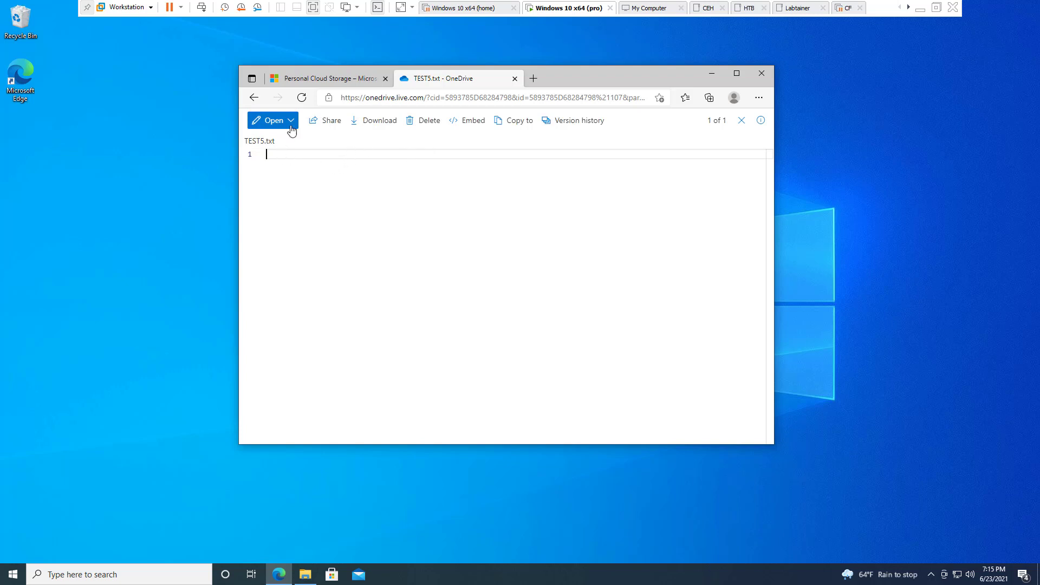
click(291, 120)
click(298, 140)
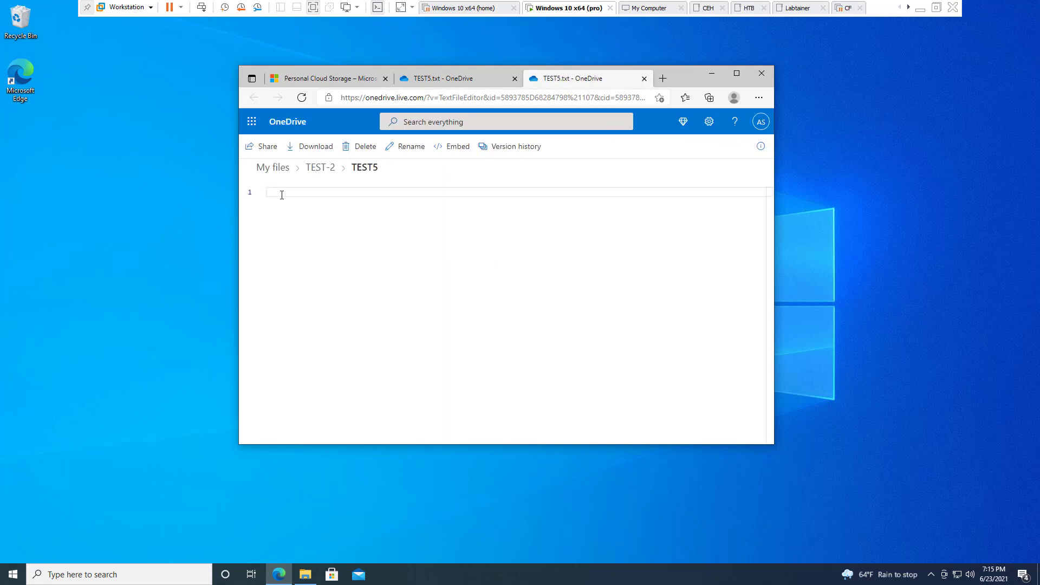
text(jhkhjk)
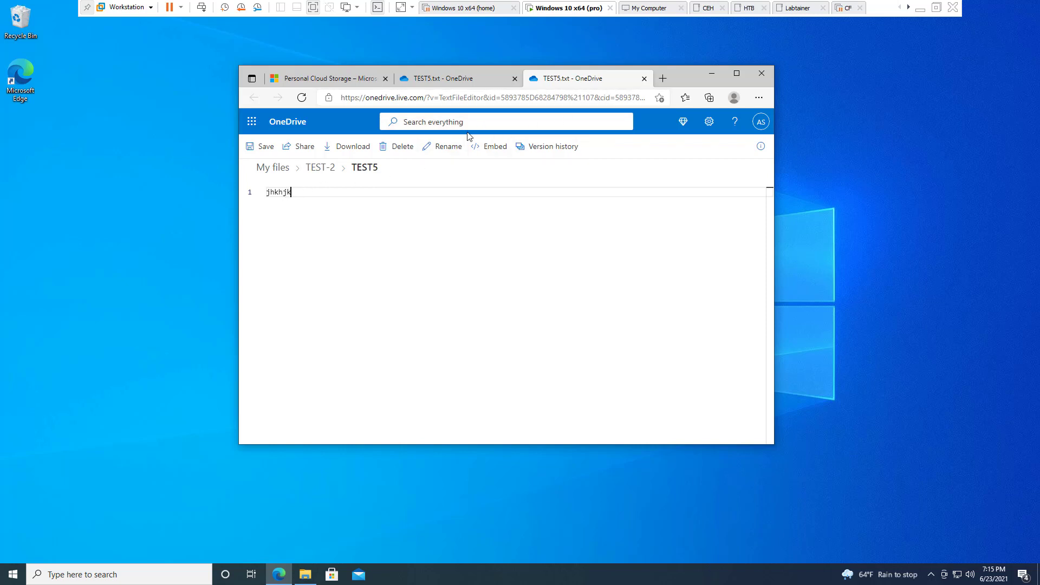
click(259, 151)
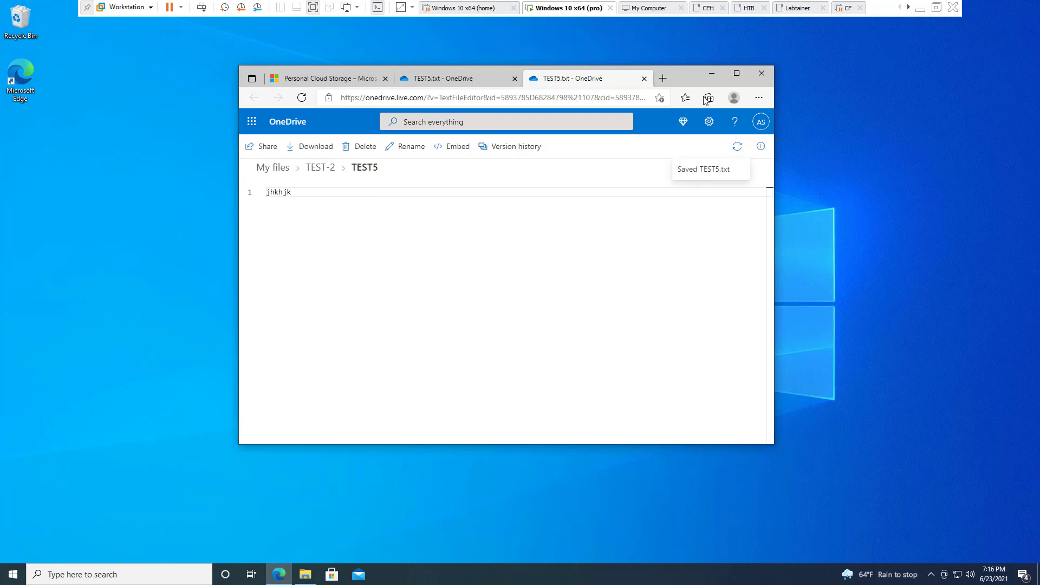
Step: Minimize the browser, open the local TEST5 document in Notepad to check its synced text, and close Notepad
click(708, 72)
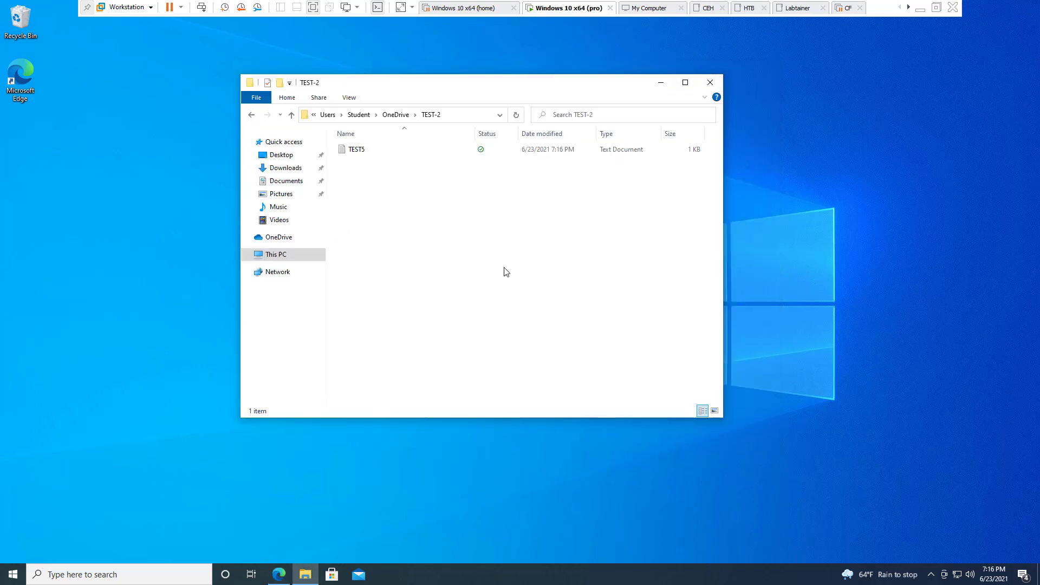
double_click(361, 151)
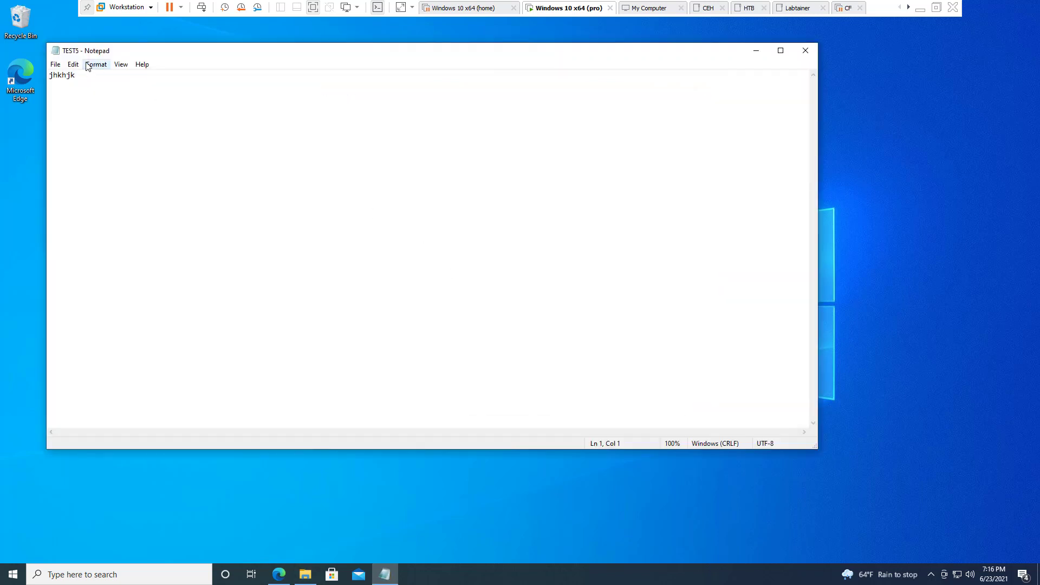
drag(76, 76, 31, 79)
click(193, 144)
click(790, 49)
click(1001, 6)
click(803, 49)
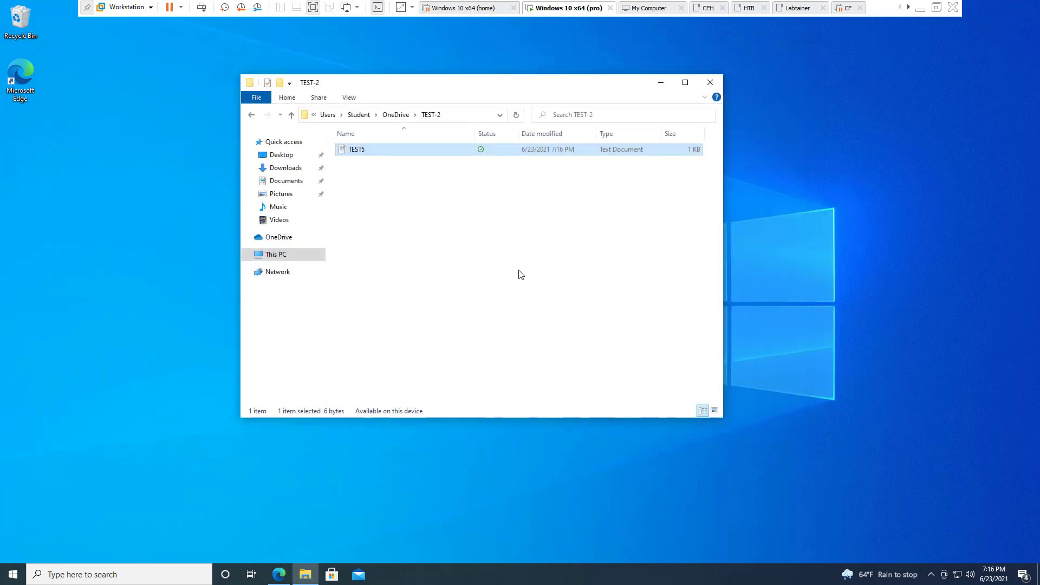
Step: Return to the main local OneDrive folder, and view OneDrive's recent sync activity and its help and settings options
click(292, 239)
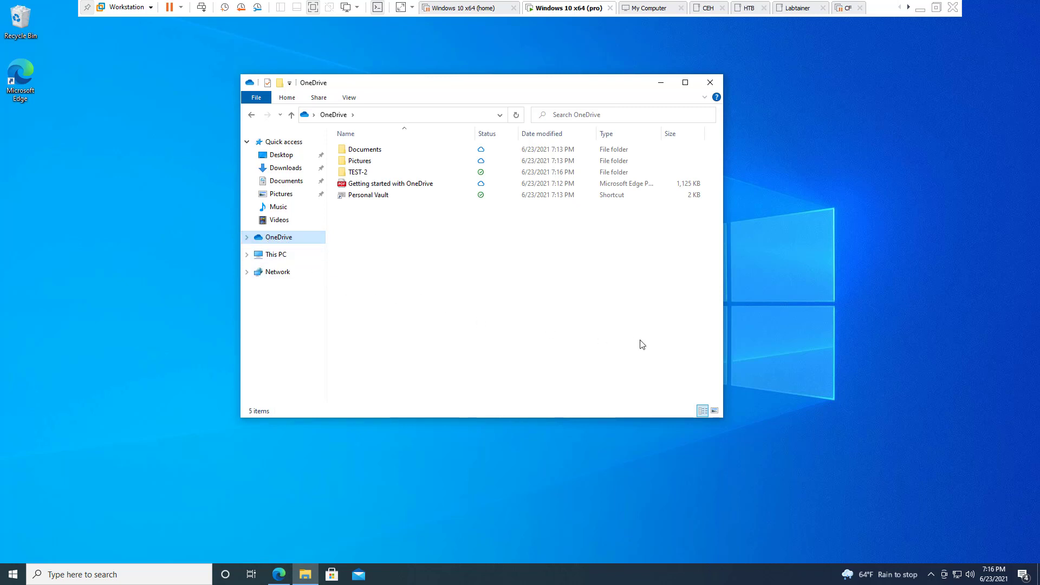
click(931, 574)
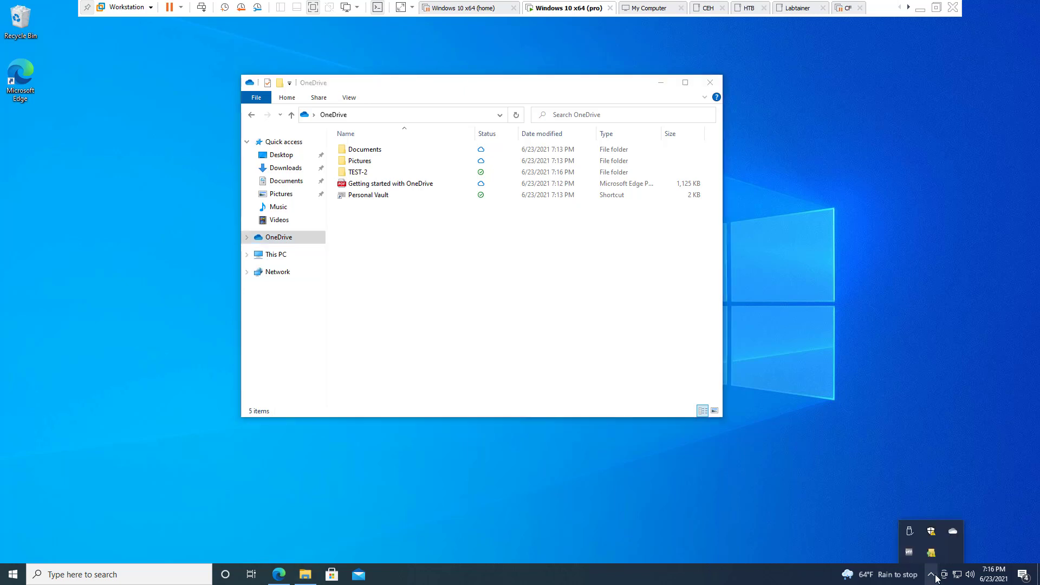
double_click(955, 532)
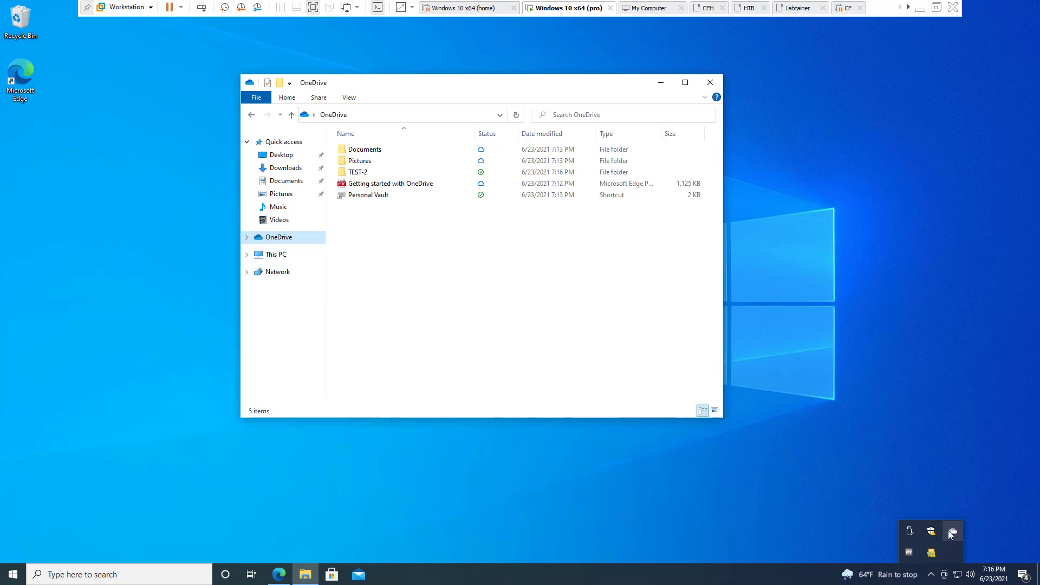
click(948, 531)
right_click(948, 532)
click(741, 519)
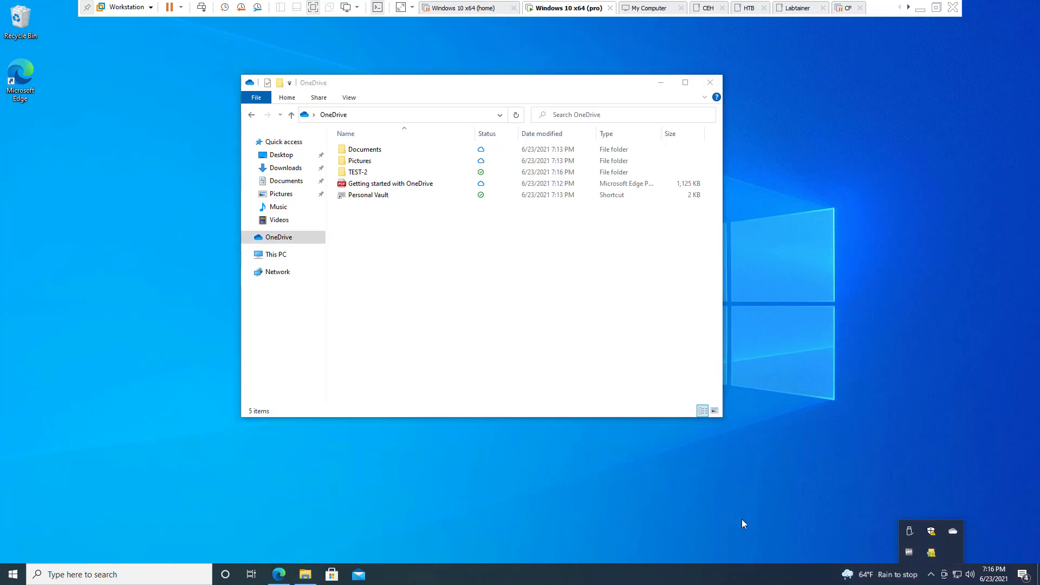
click(952, 531)
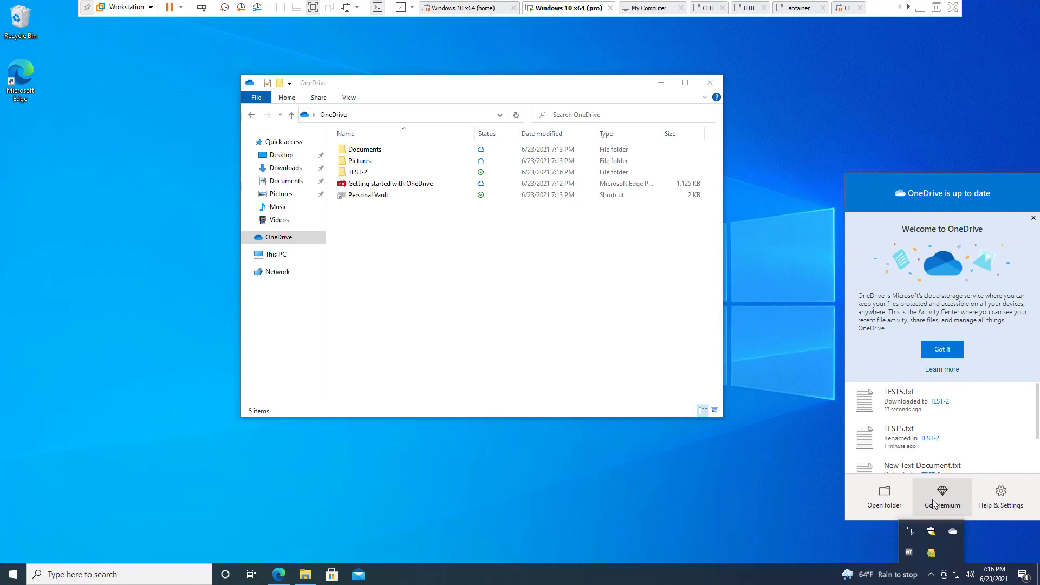
click(1006, 497)
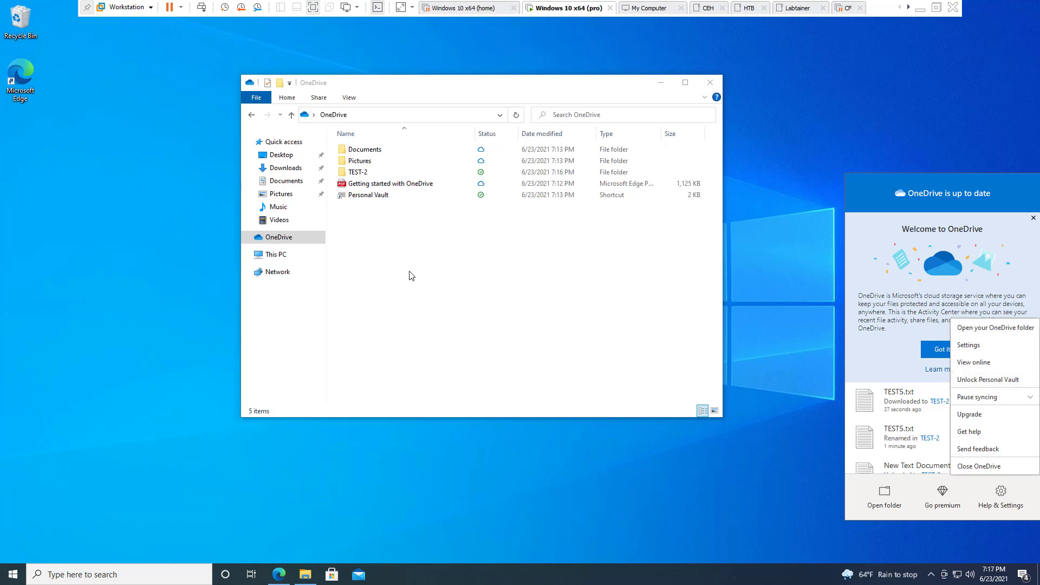
Step: Start setting up the Personal Vault from the OneDrive folder and allow OneDrive the permission it needs
click(345, 209)
double_click(344, 196)
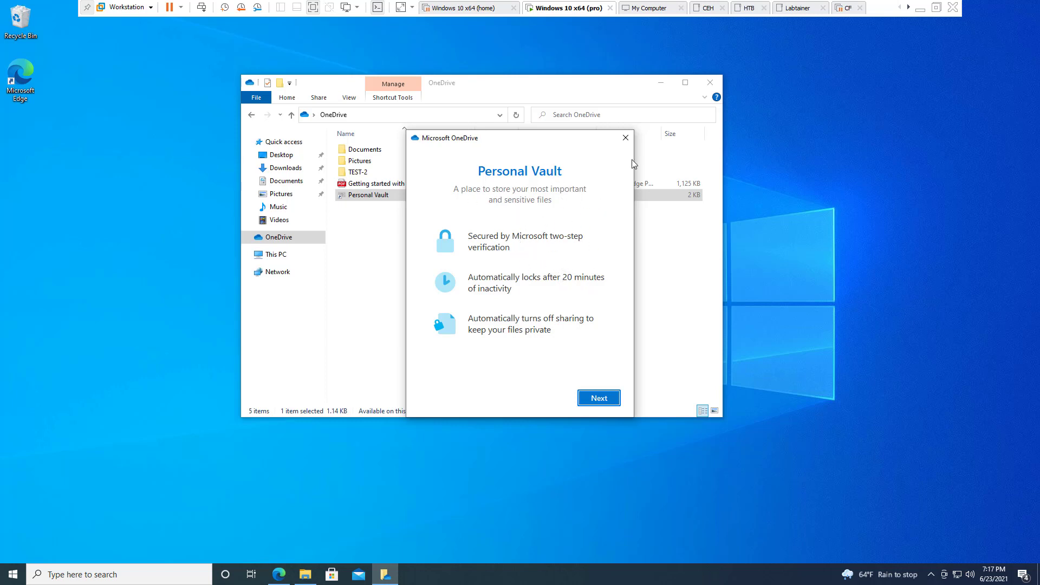
click(609, 404)
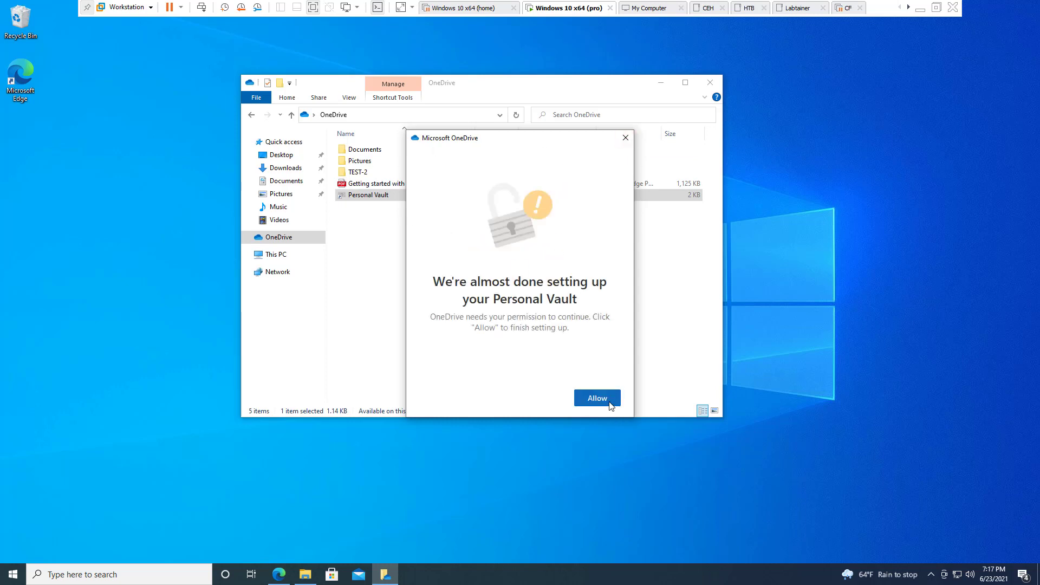
click(603, 403)
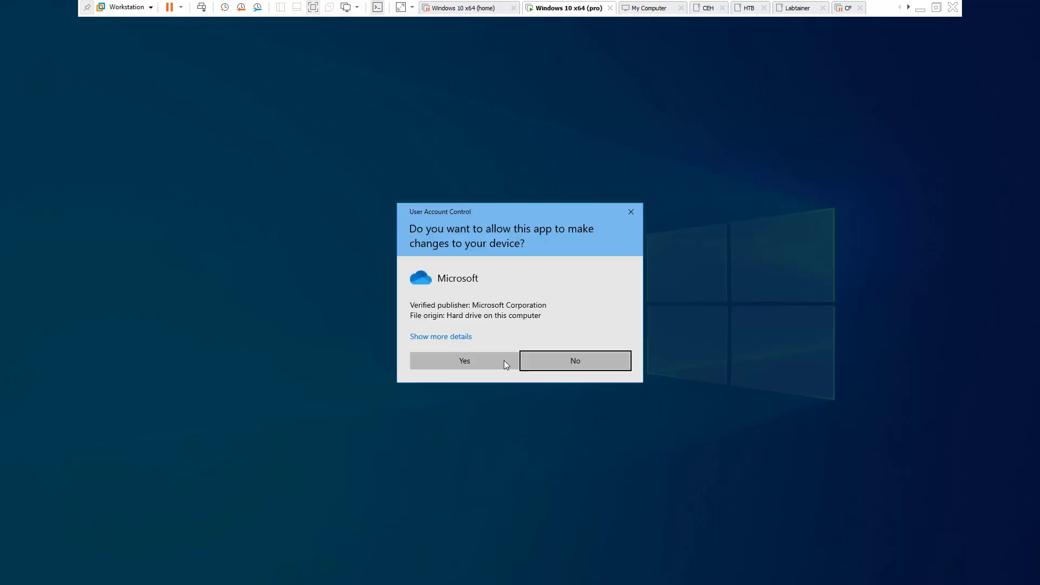
click(497, 358)
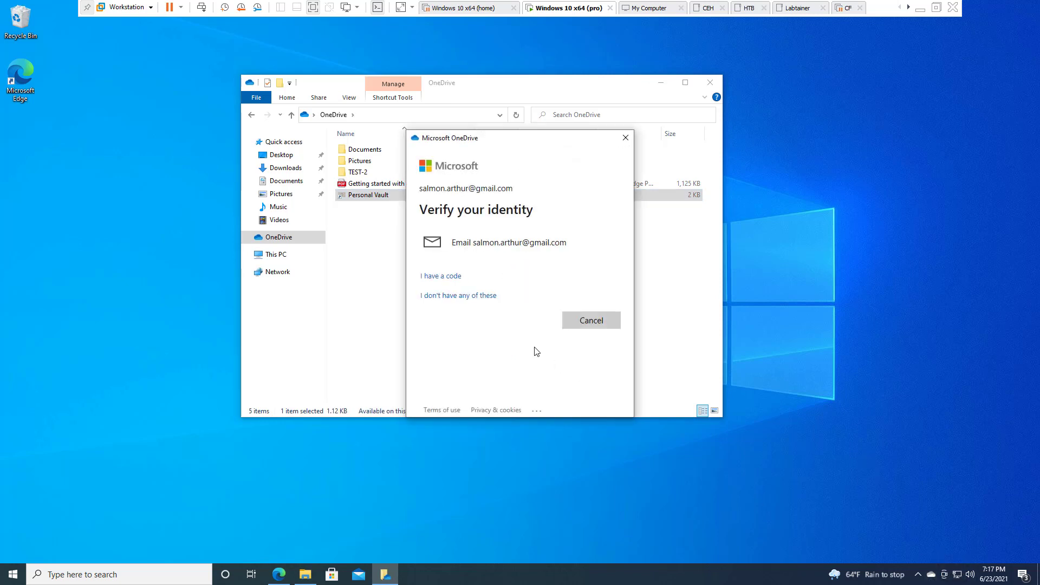
Step: Request an identity verification code by e-mail instead of using an existing code
click(432, 279)
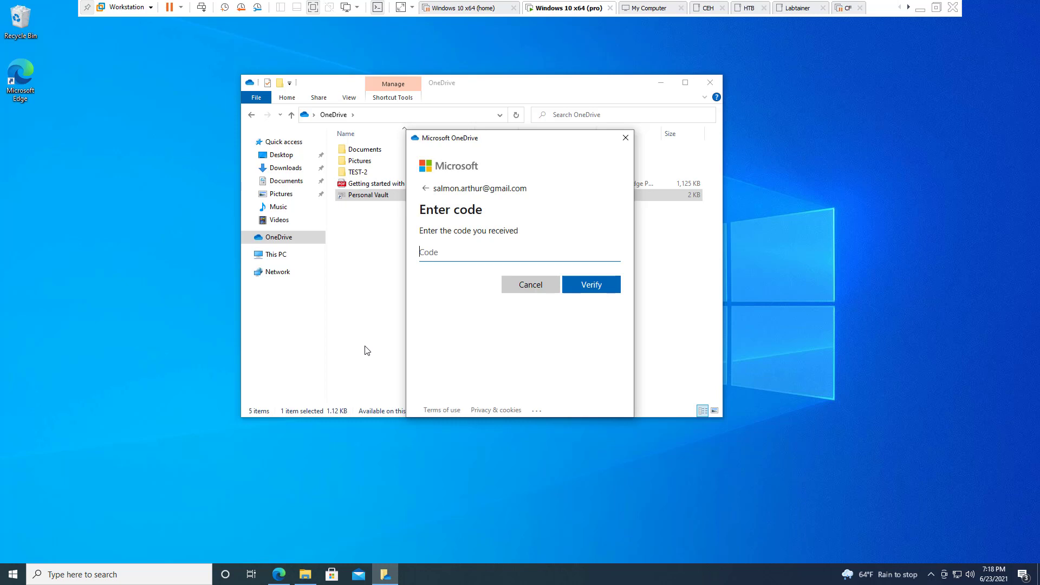
click(424, 189)
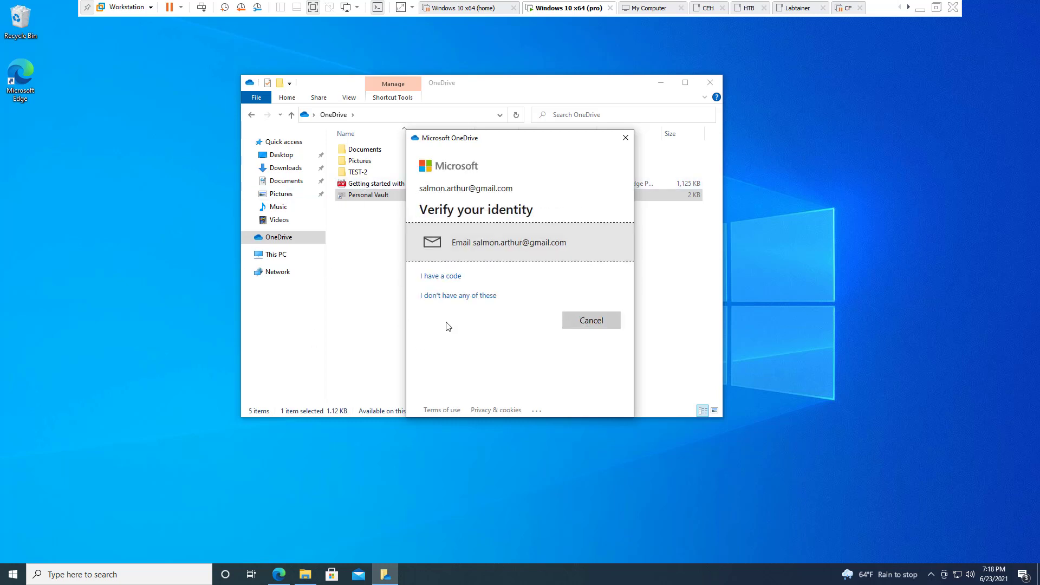
click(506, 257)
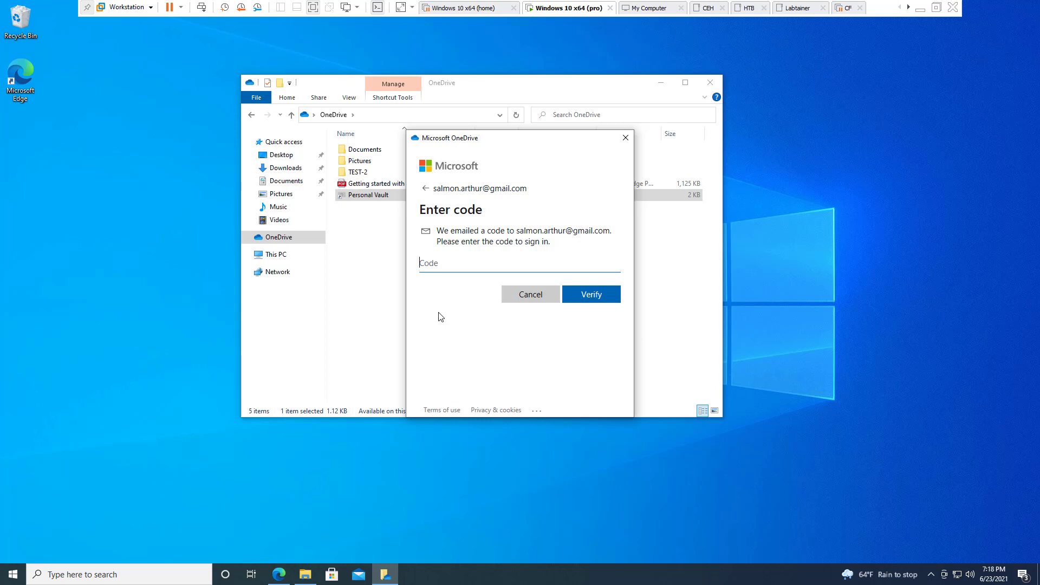
Step: Enter and verify the e-mailed verification code to finish the Personal Vault setup, and close the vault's folder window
key(Tab)
key(Return)
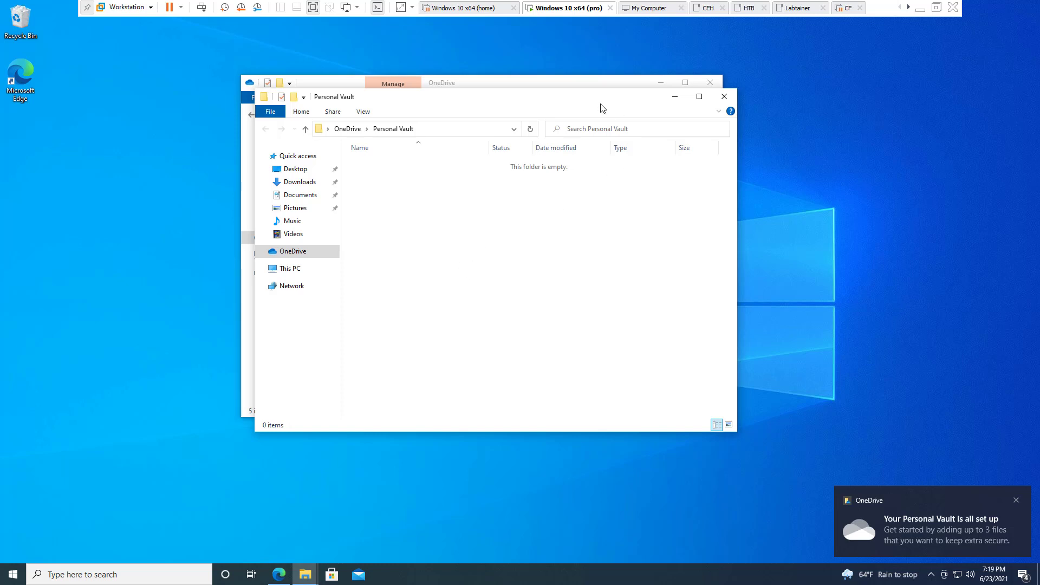
drag(601, 107, 620, 274)
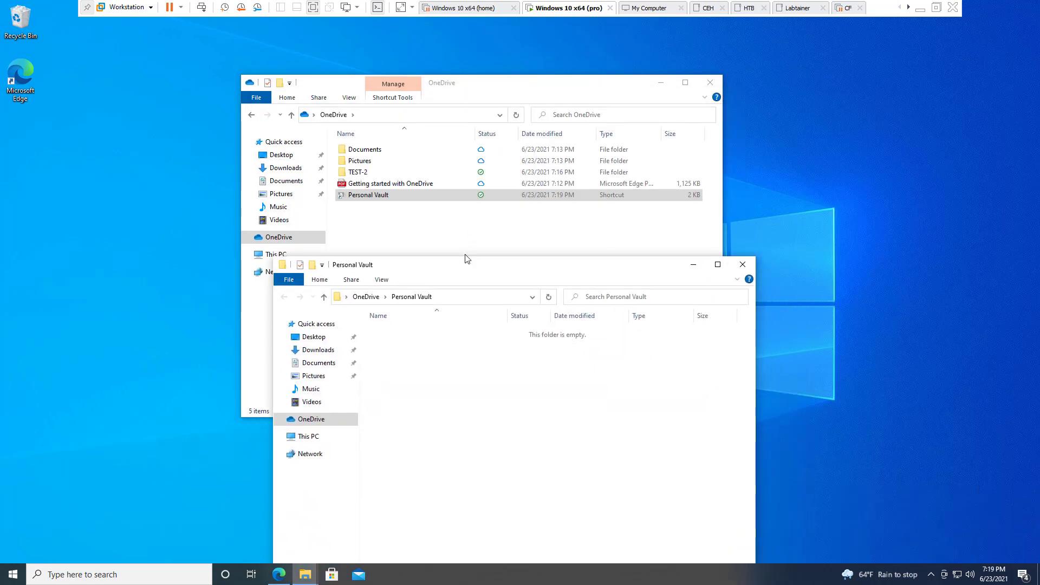
click(742, 265)
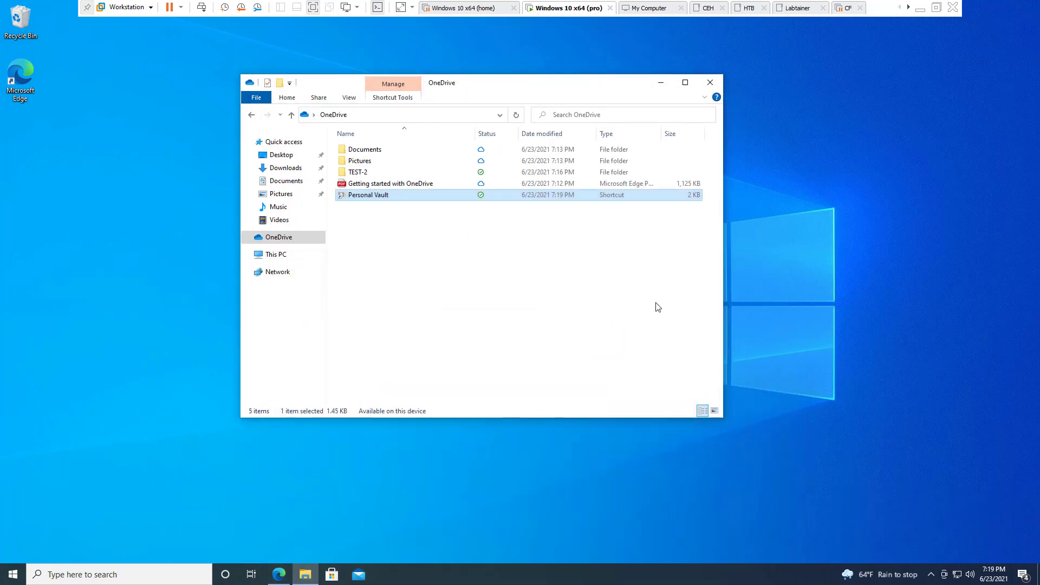